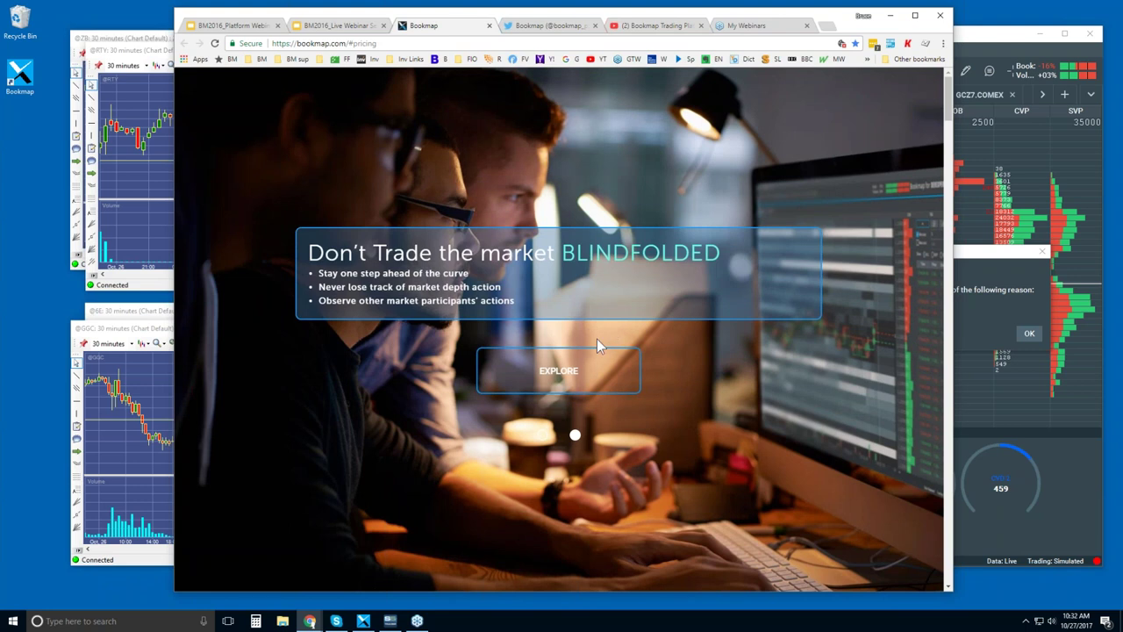
Review the Bookmap website's sections from Intro and About Bookmap through Platform, Benefits and Advantages down to Connectivity.
left_click(552, 366)
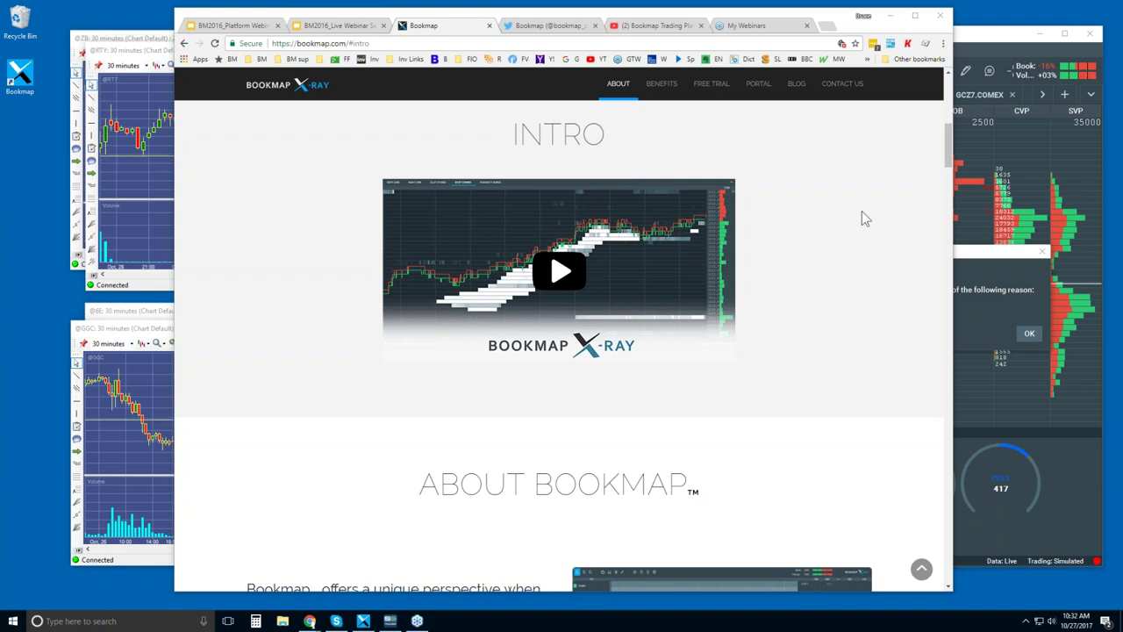
left_click_drag(948, 139, 955, 168)
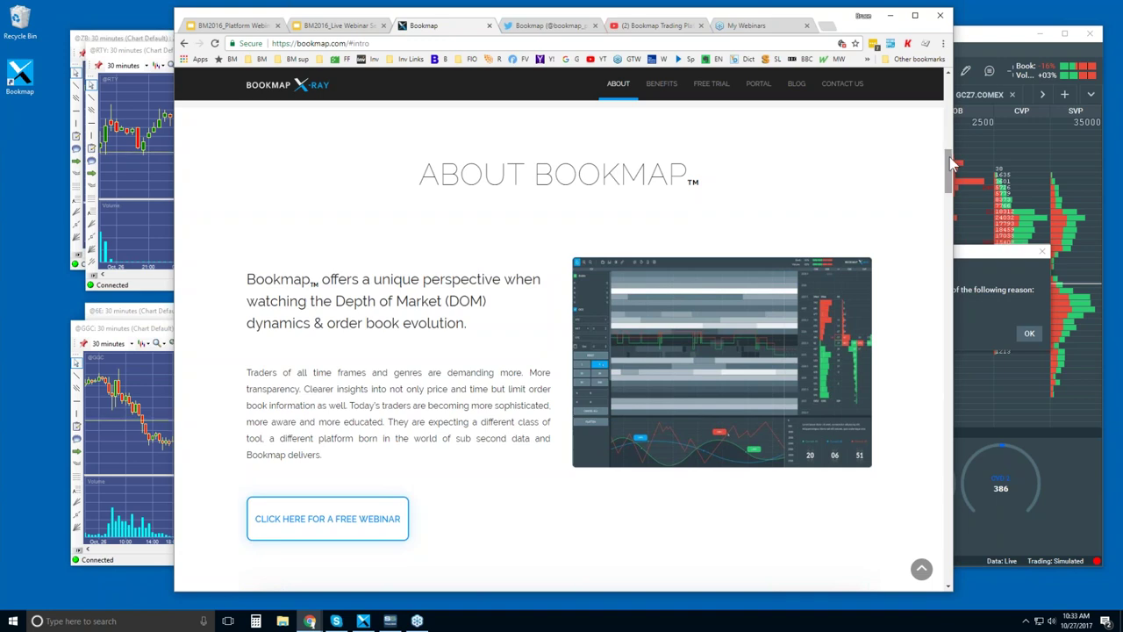
left_click_drag(953, 167, 954, 206)
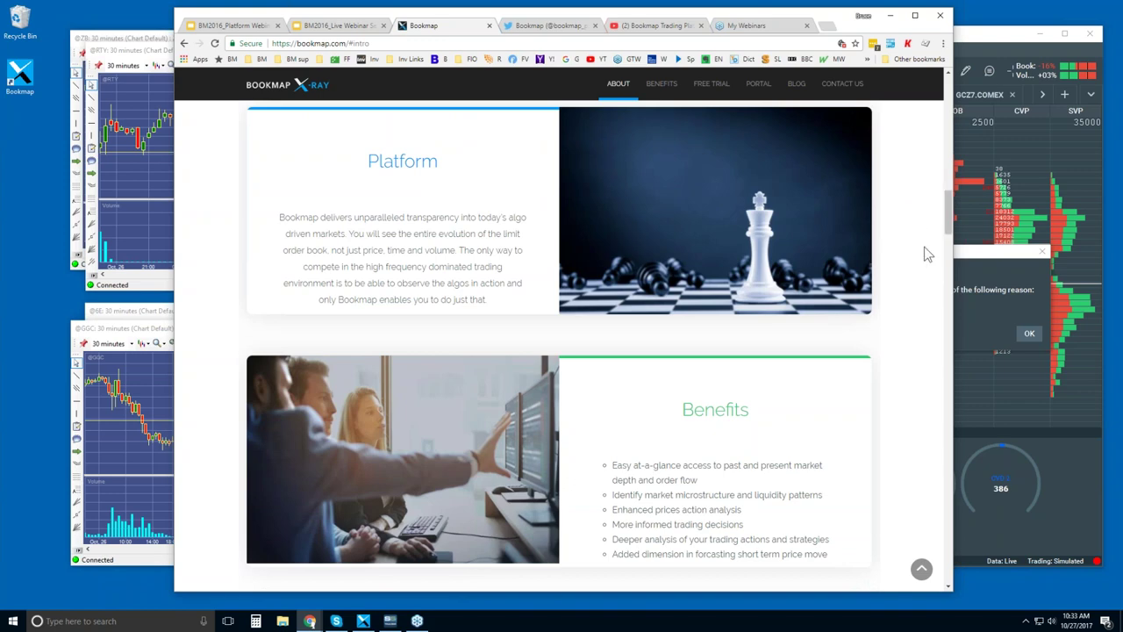
left_click_drag(948, 213, 947, 248)
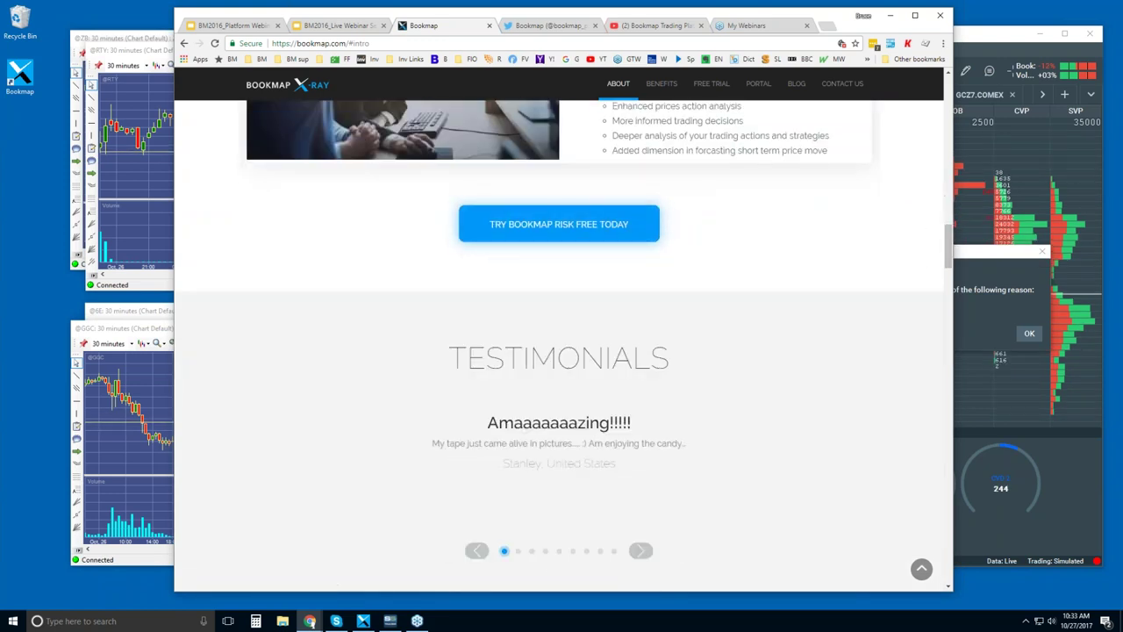
left_click_drag(950, 249, 961, 314)
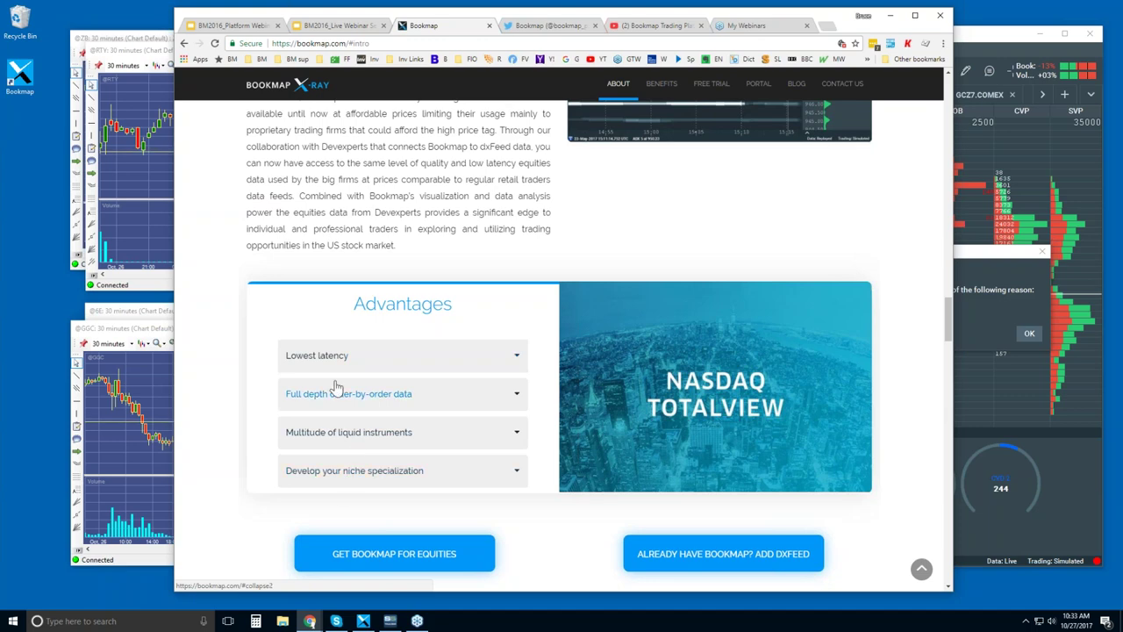
left_click_drag(950, 306, 954, 395)
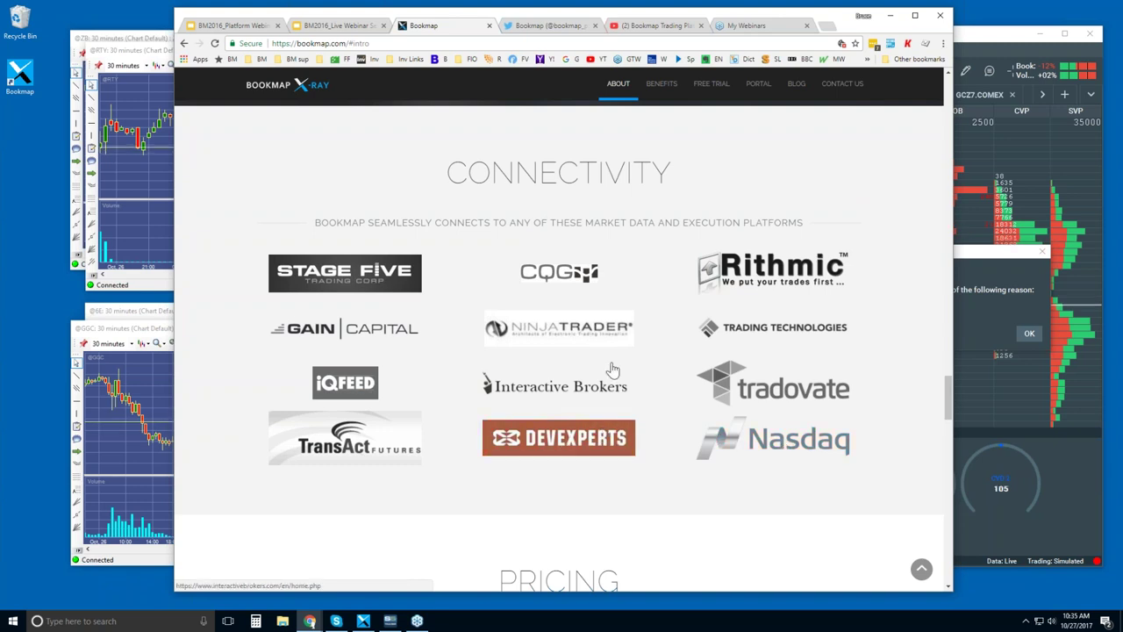
Review the pricing plans, highlighting Live one-click trading and the Advanced features from Large lot tracker to Correlation Tracker.
scroll(612, 368, "down", 1)
scroll(612, 368, "down", 6)
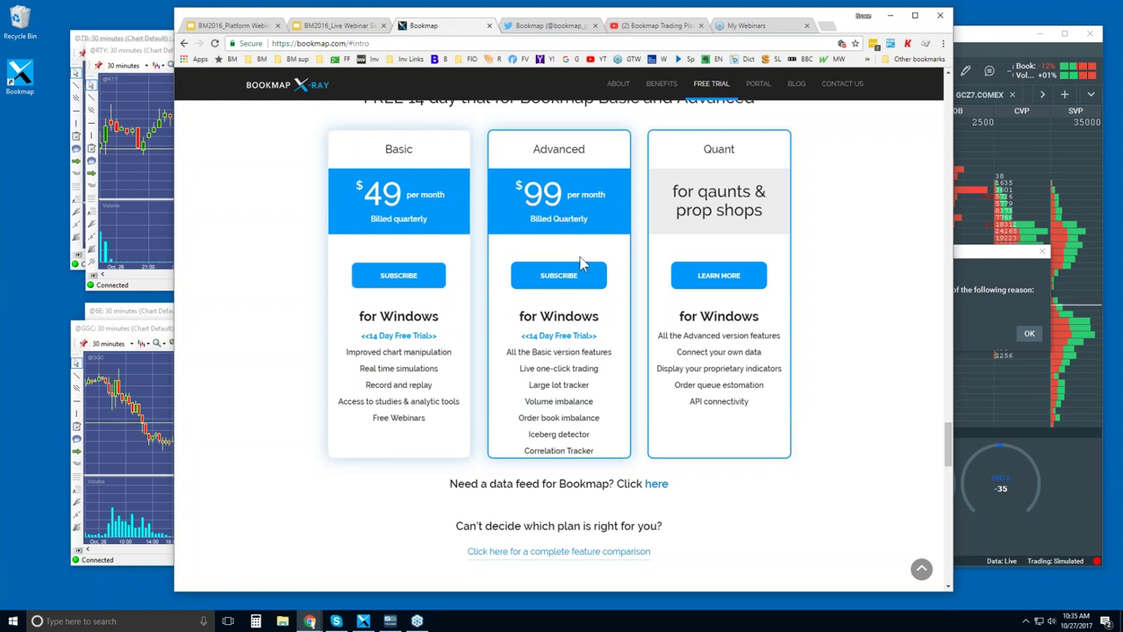
triple_click(527, 369)
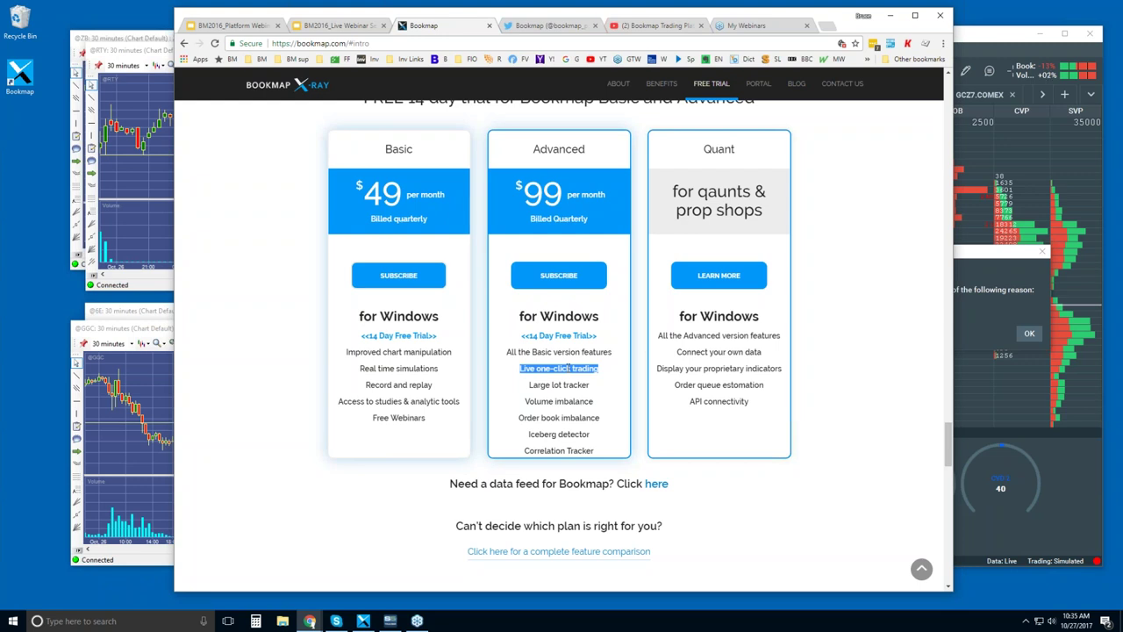
left_click_drag(529, 384, 595, 450)
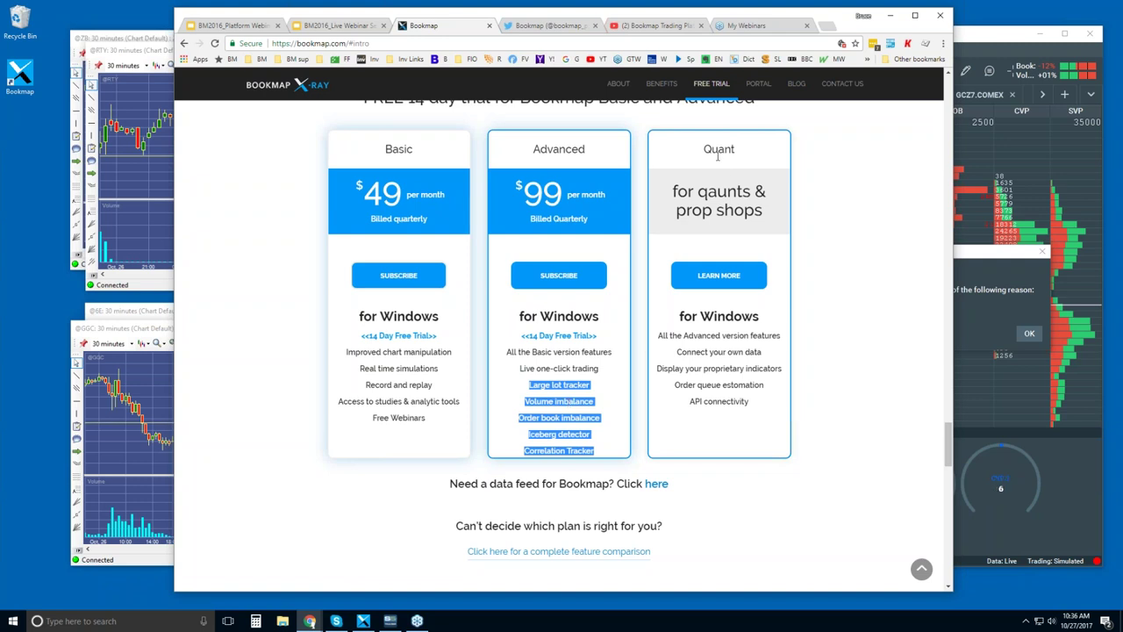
left_click(706, 368)
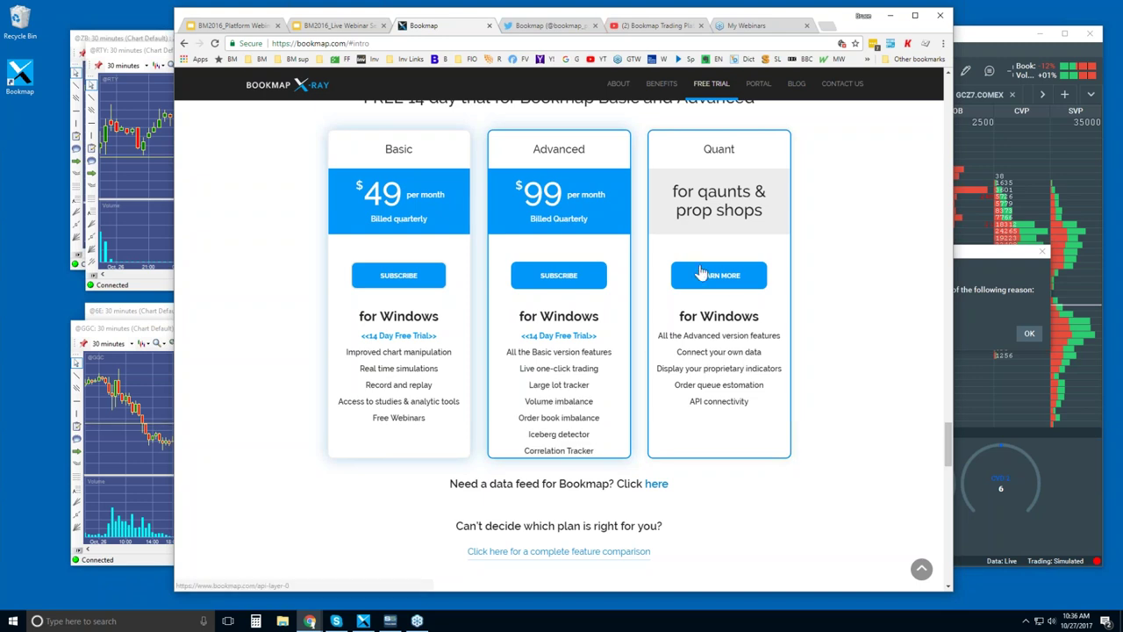
View Bookmap's Twitter profile and its YouTube channel, pausing the channel's introductory video.
left_click(544, 25)
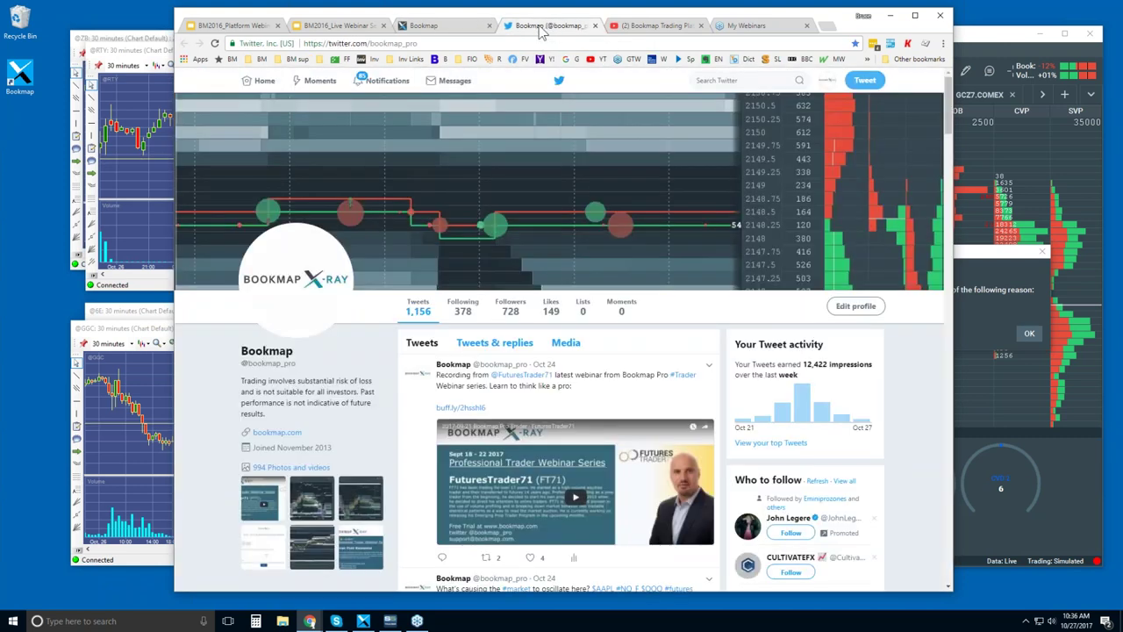
left_click(637, 28)
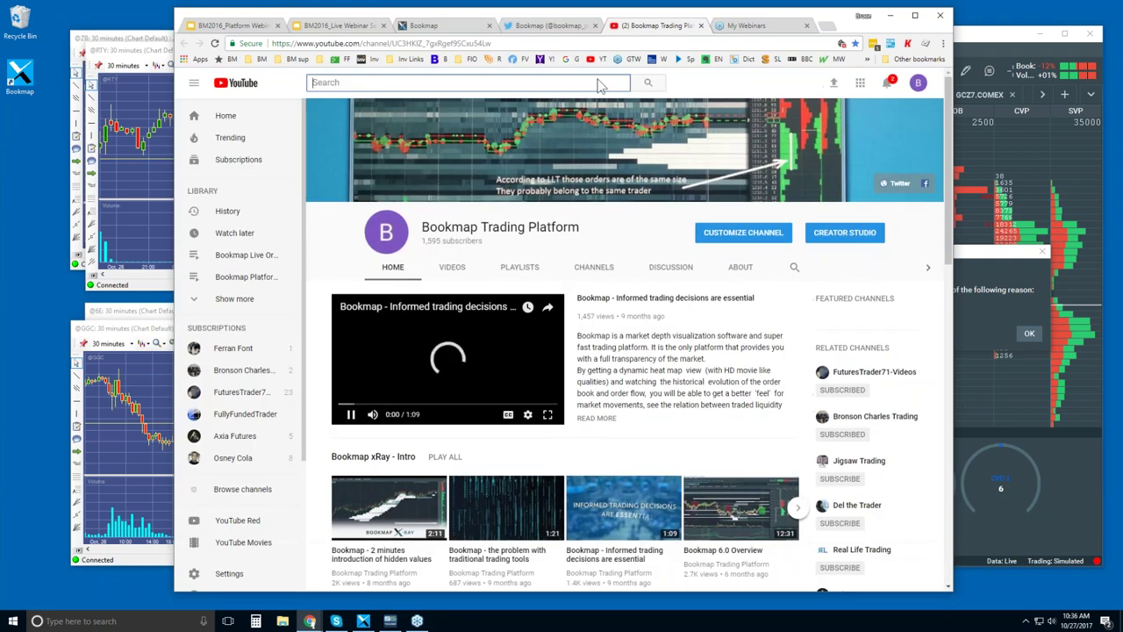
left_click(350, 415)
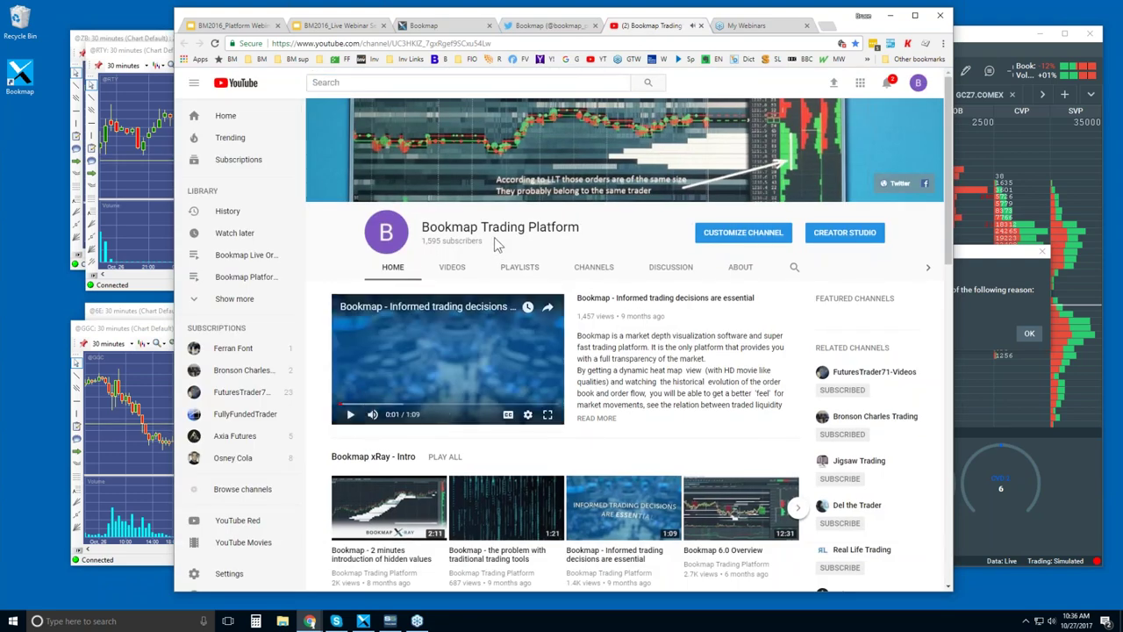
Browse the channel's playlists, from Features and Components through Order Flow video snippets to the Pro Trader and Selected Webinars.
scroll(494, 237, "down", 3)
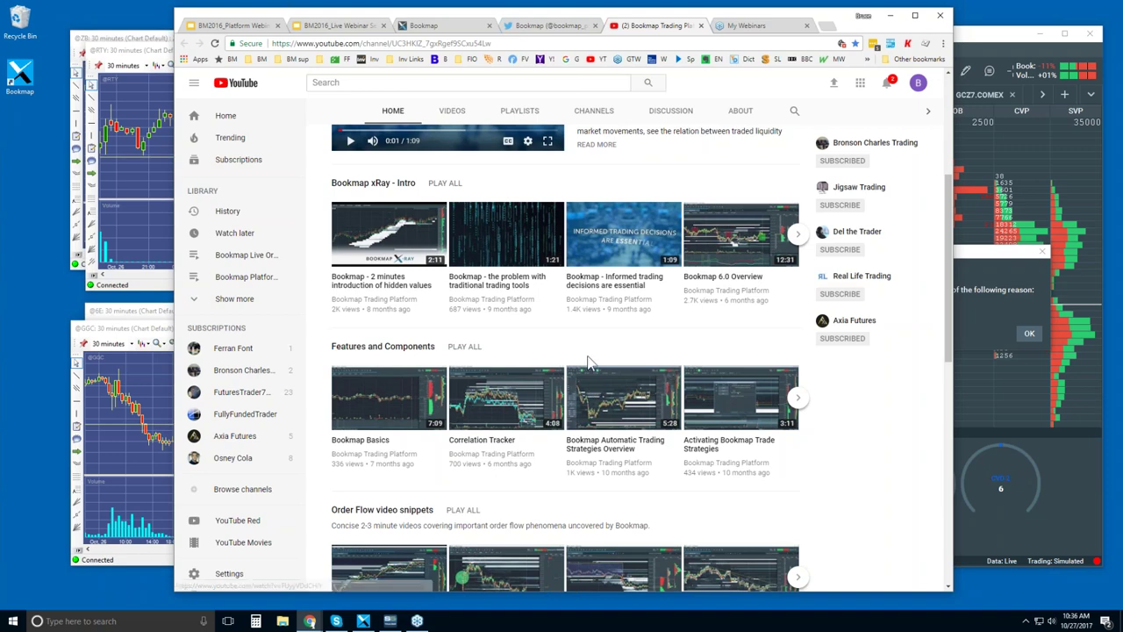
scroll(619, 396, "down", 2)
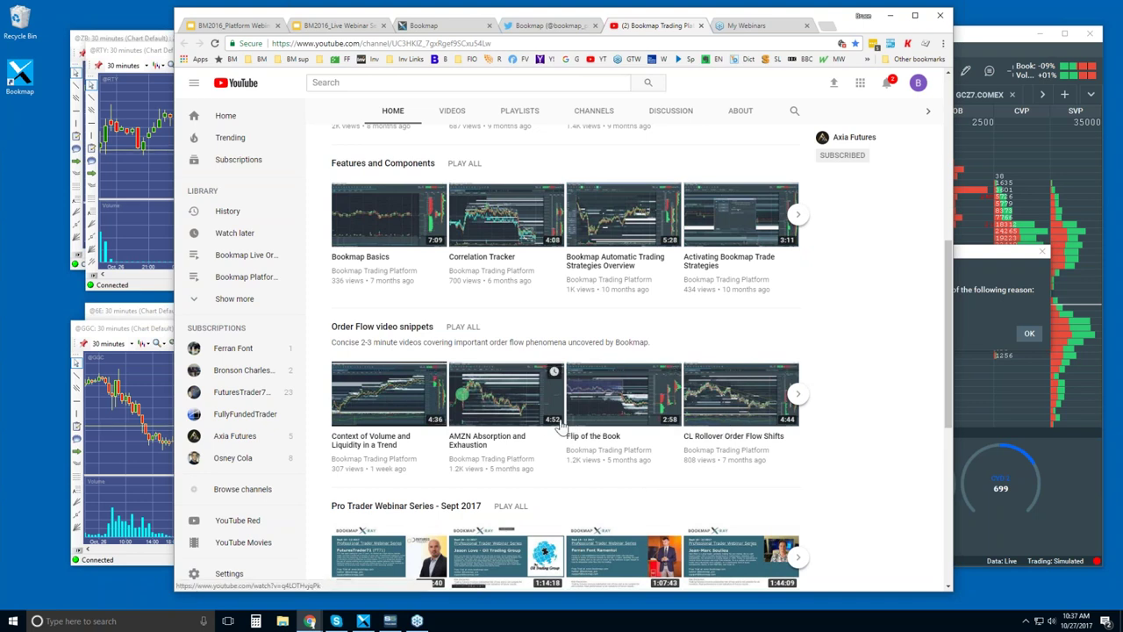
scroll(553, 418, "down", 2)
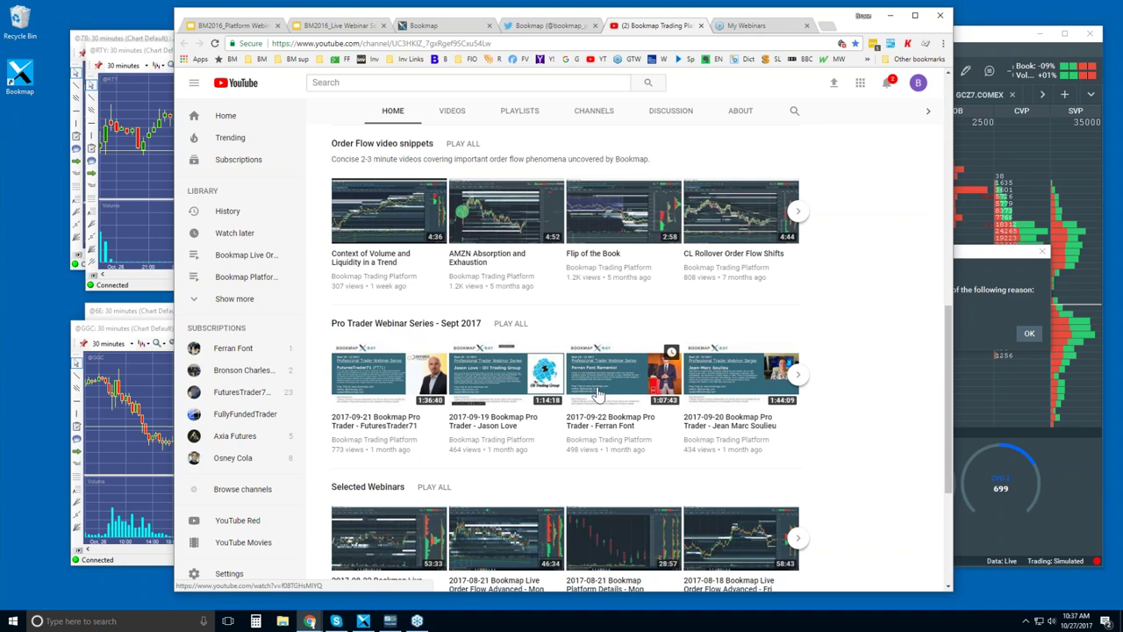
scroll(596, 392, "down", 2)
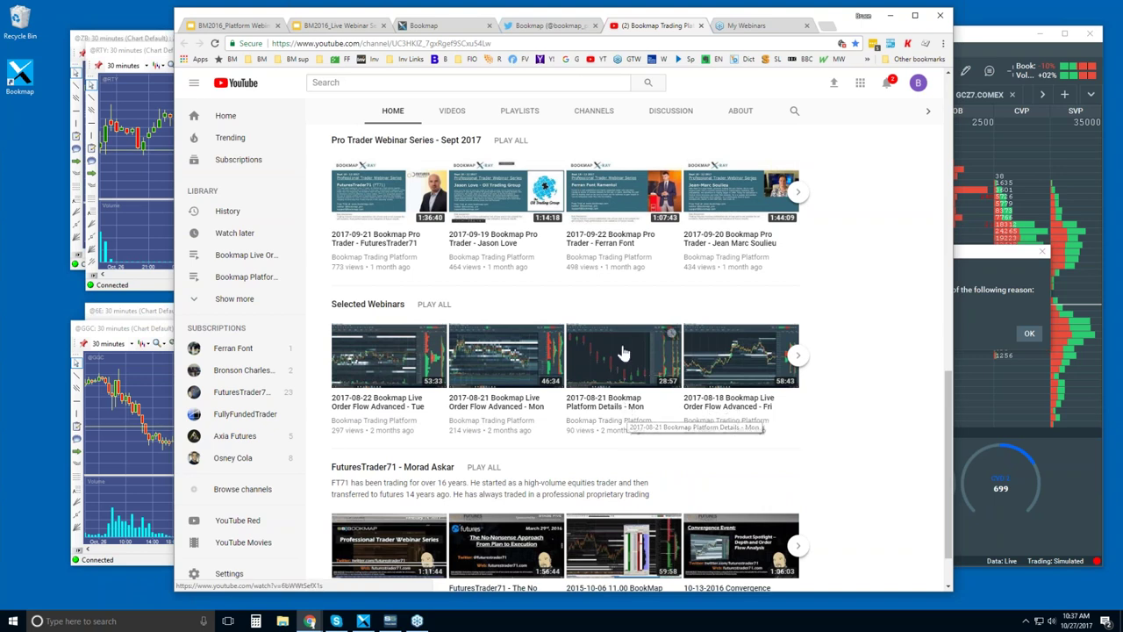
scroll(623, 351, "up", 2)
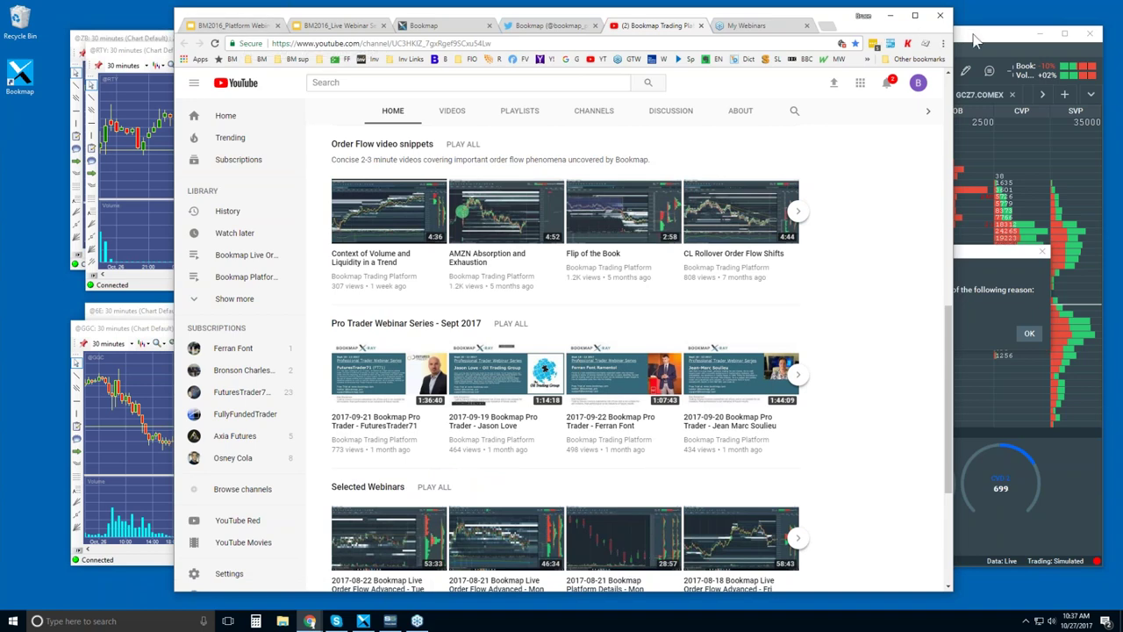
Bring the 30-minute chart windows and the Bookmap platform to the front and dismiss the connection-lost message.
left_click(148, 44)
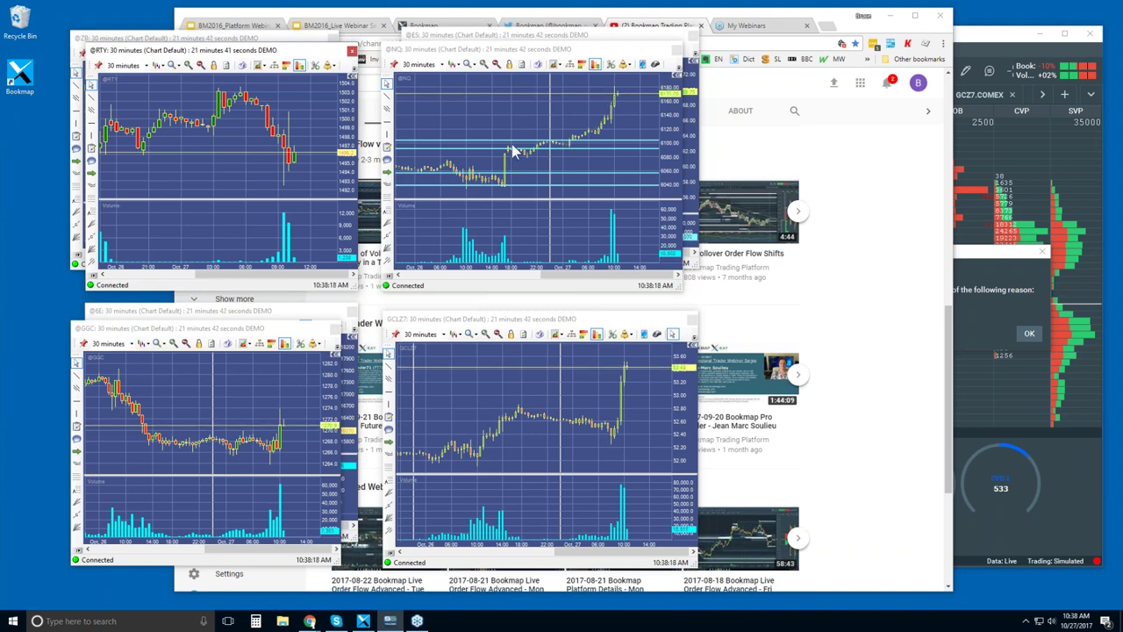
left_click(980, 39)
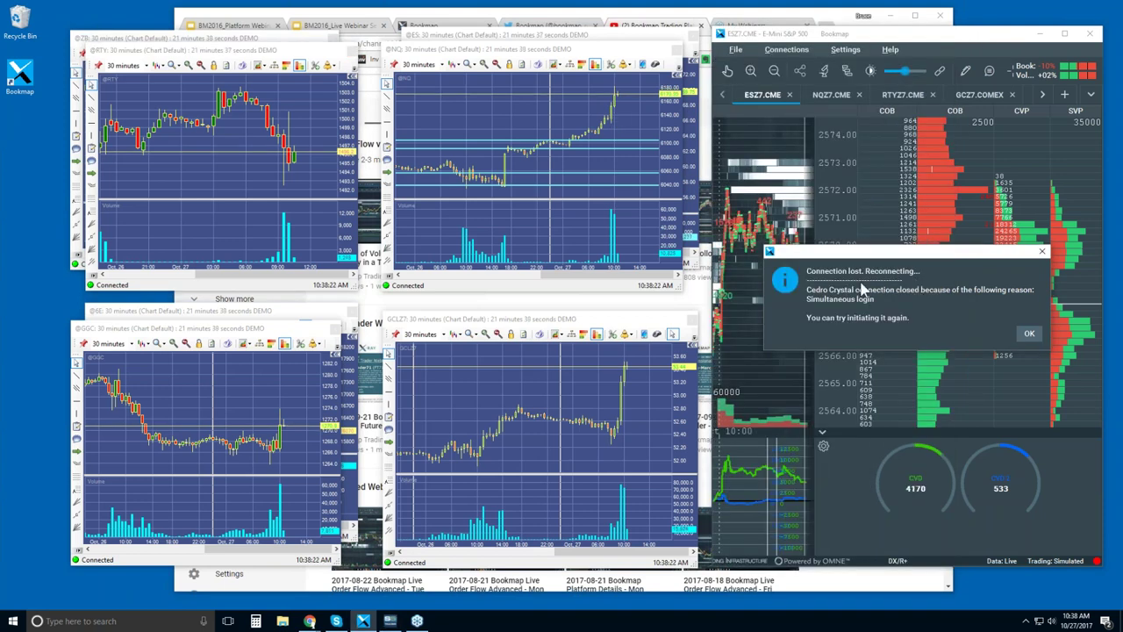
left_click(1030, 332)
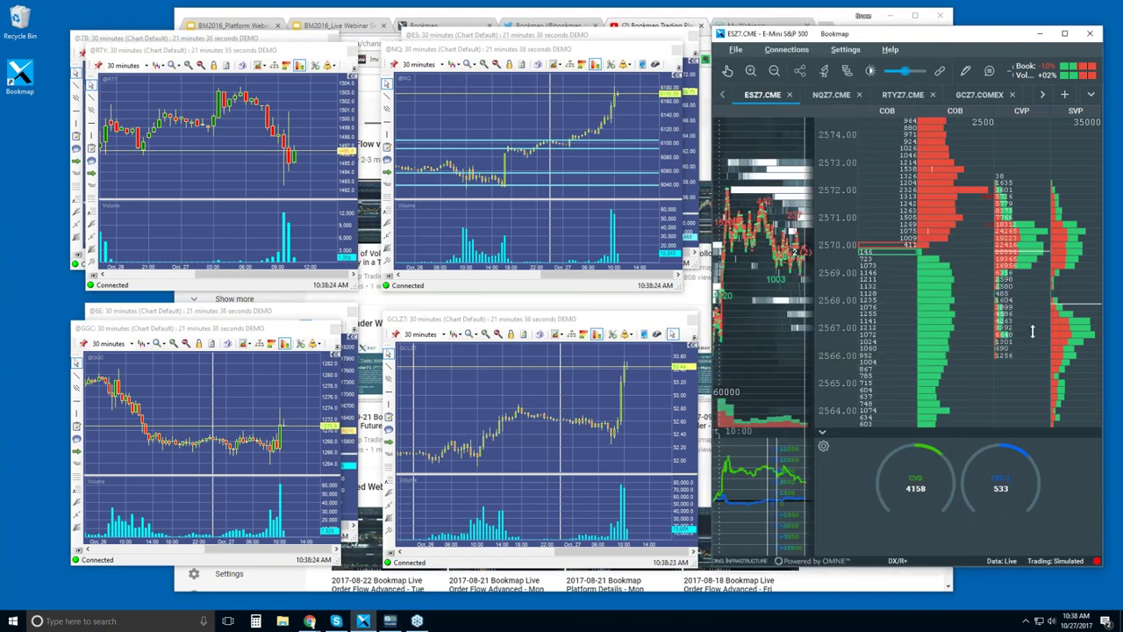
Maximize the Bookmap platform and reduce the height of the indicator area beneath the ESZ7.CME chart.
double_click(946, 35)
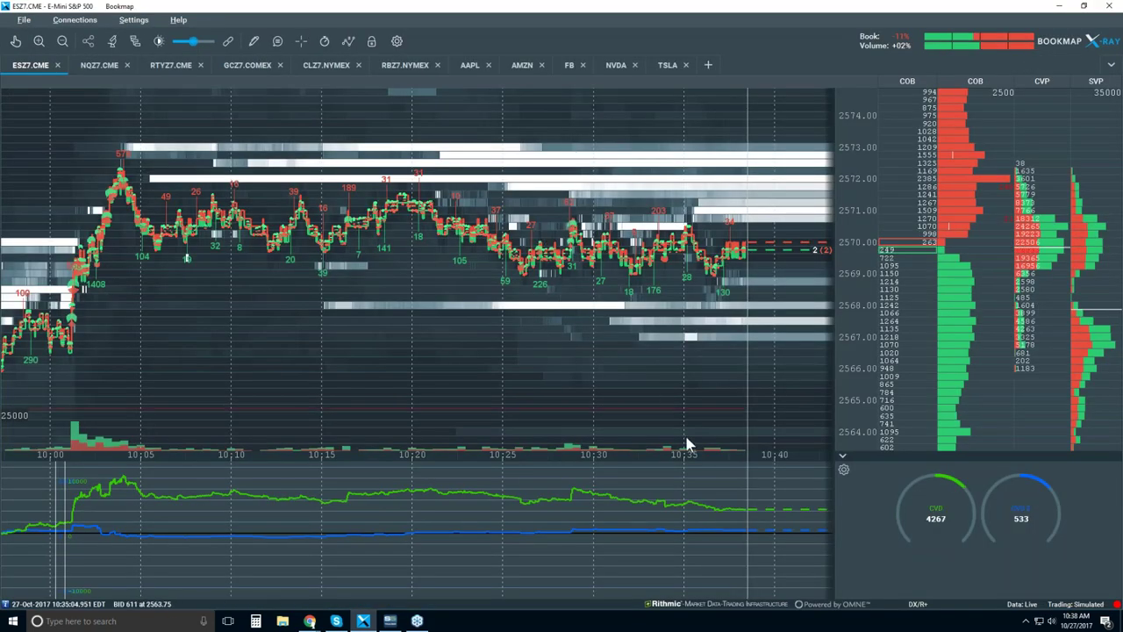
left_click_drag(882, 463, 878, 503)
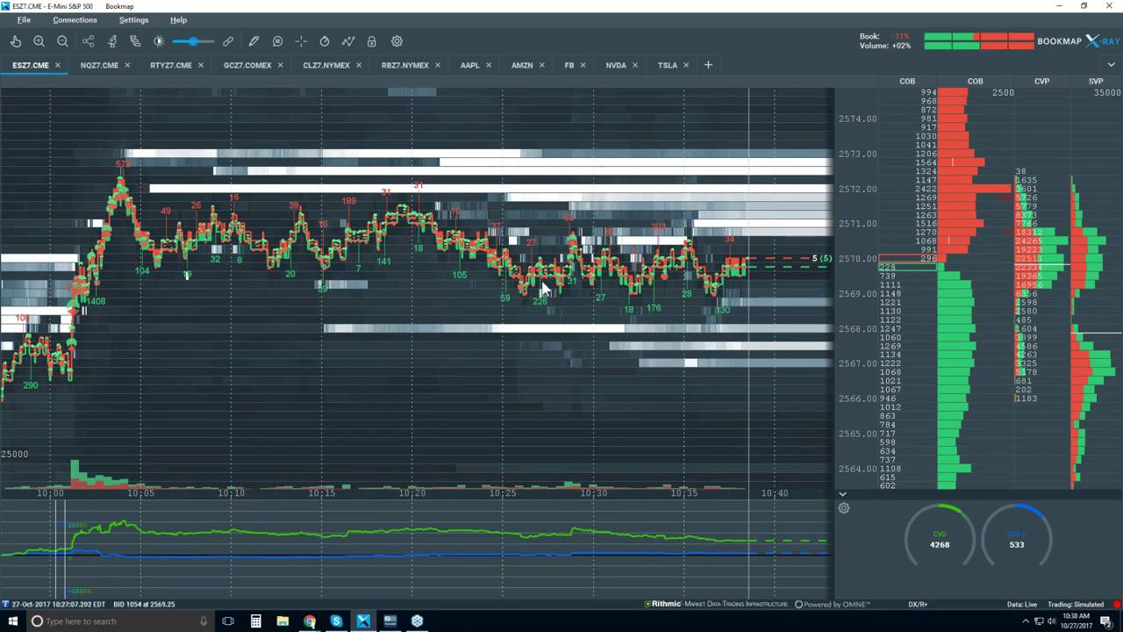
scroll(447, 277, "down", 2)
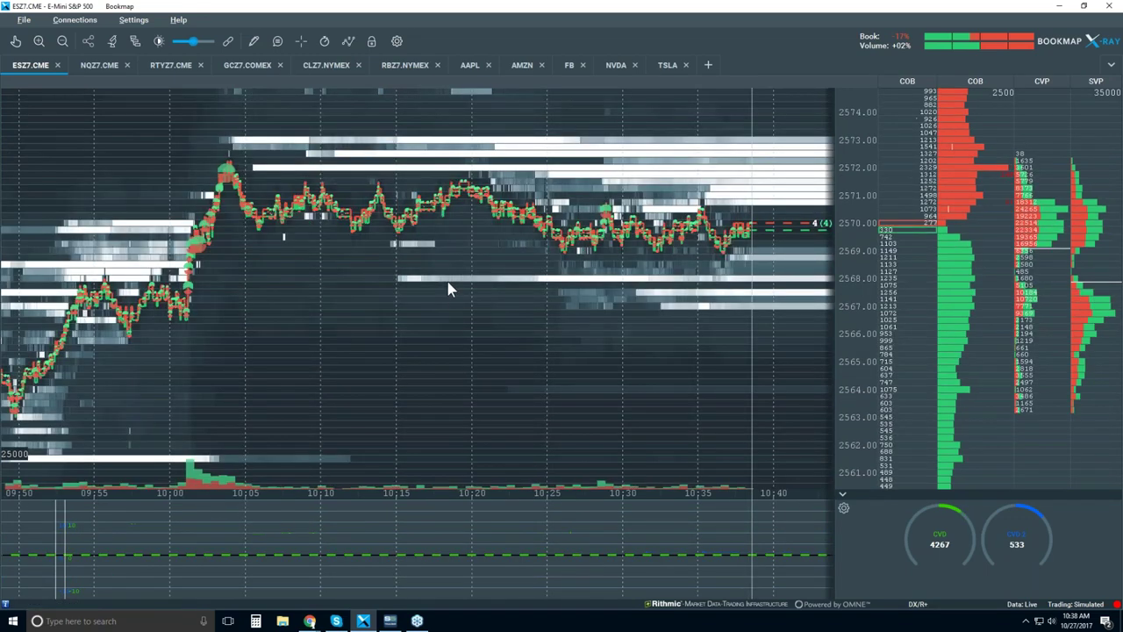
Show the NQZ7.CME chart with a time range reaching back to about 09:00.
left_click(100, 69)
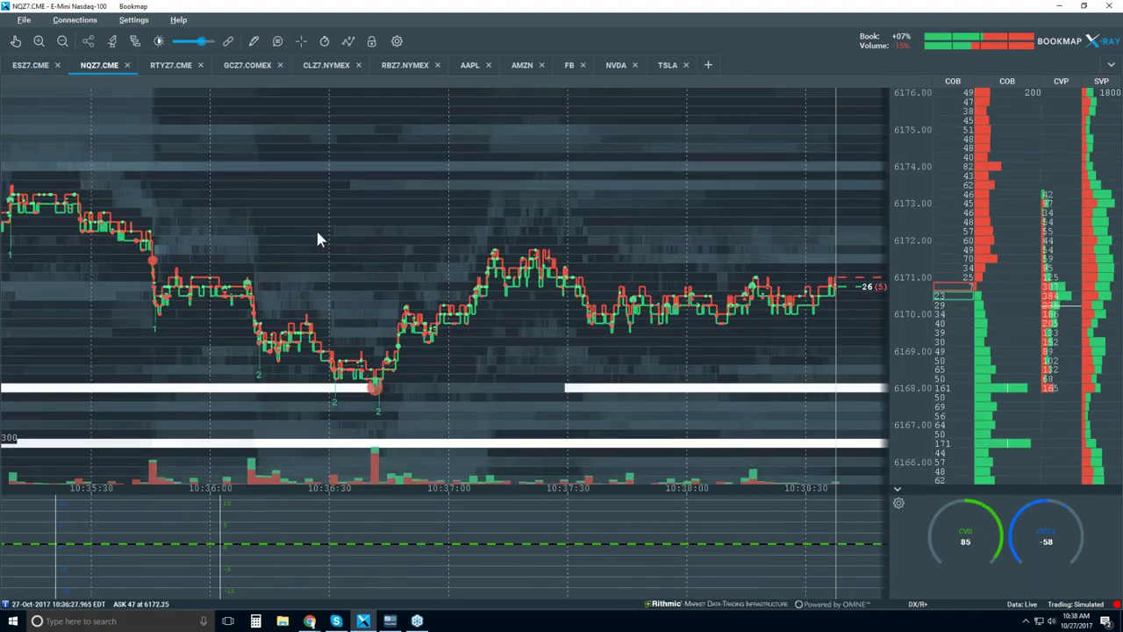
scroll(318, 238, "down", 2)
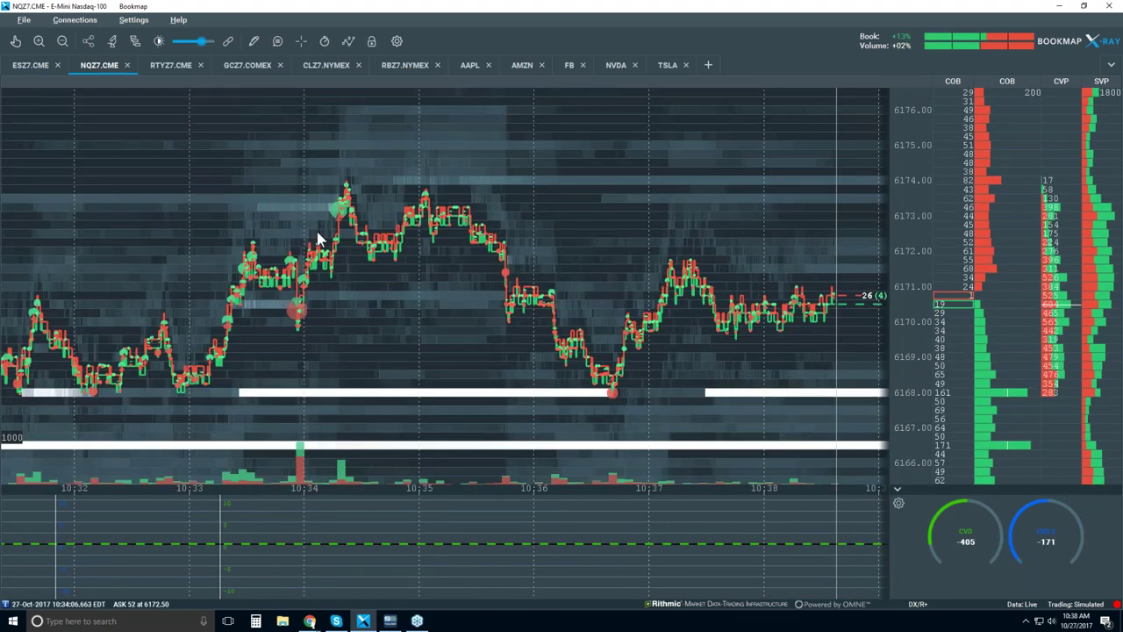
scroll(319, 238, "down", 3)
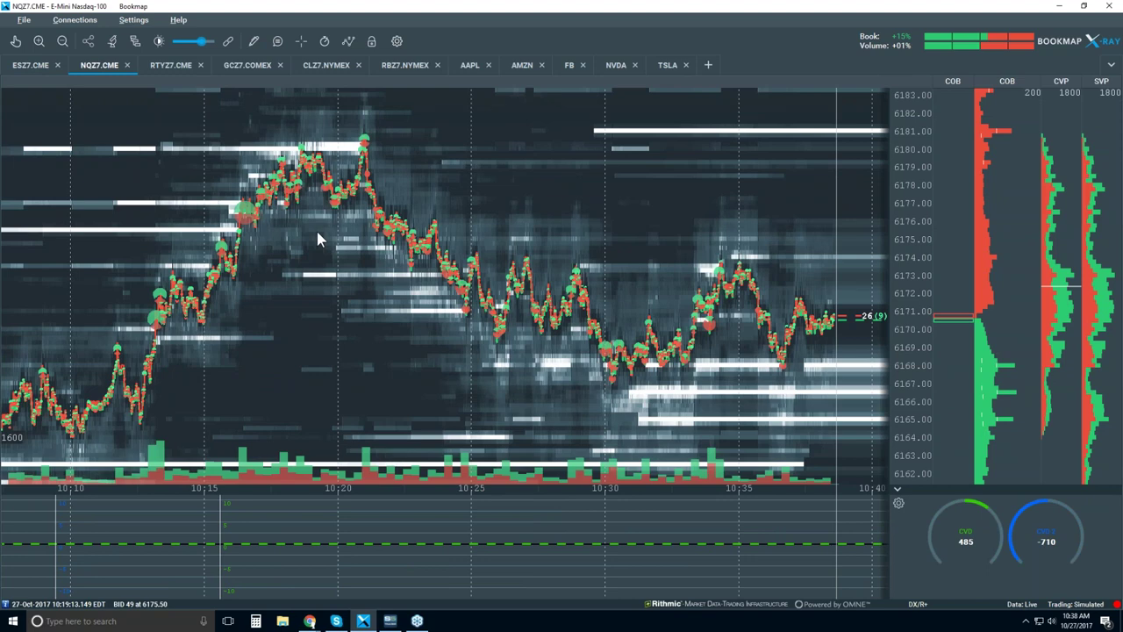
scroll(848, 492, "down", 2)
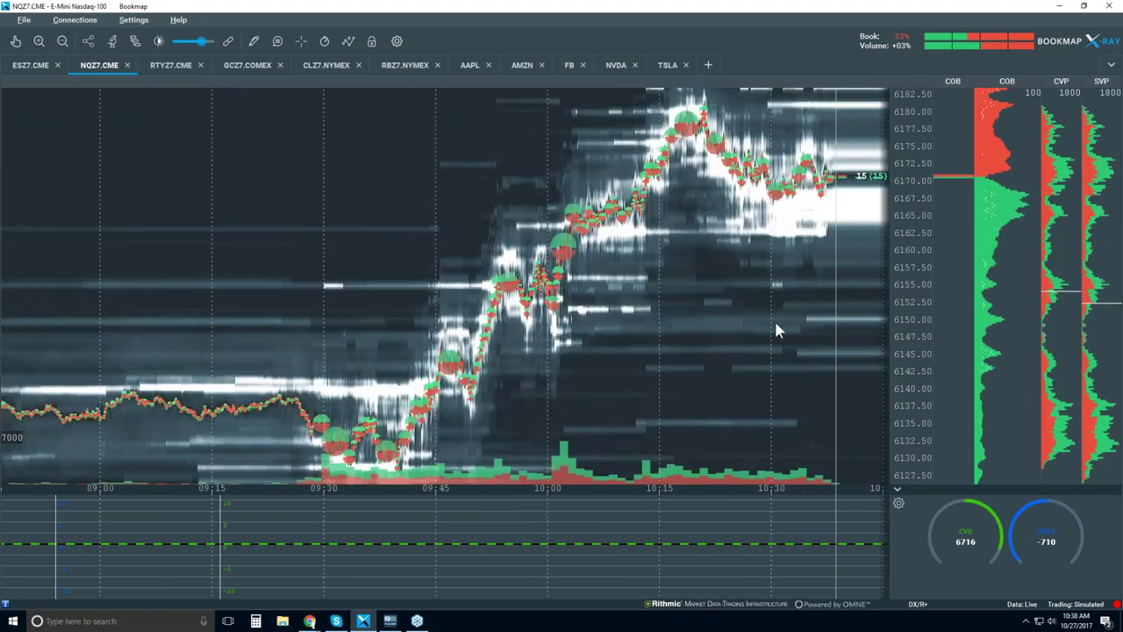
scroll(776, 325, "down", 2)
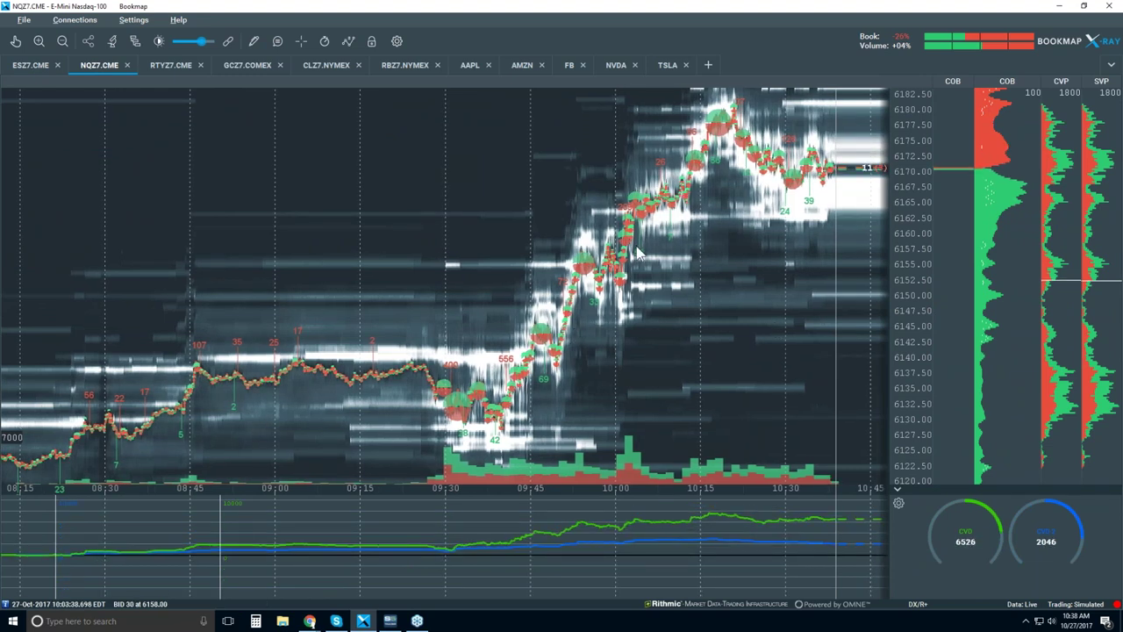
scroll(636, 246, "up", 2)
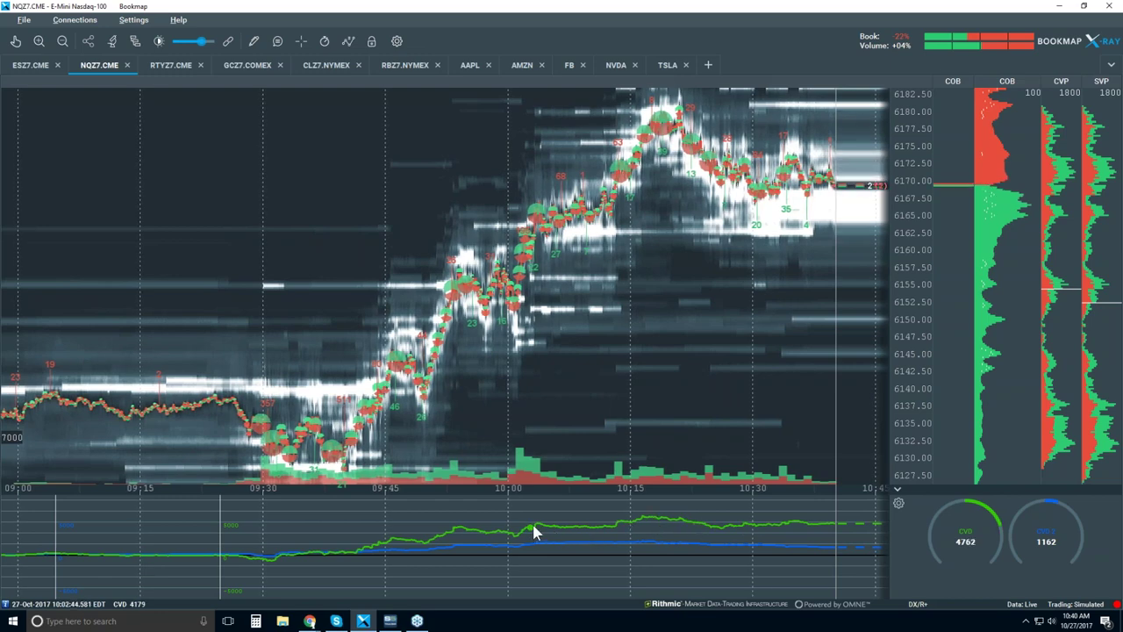
Collapse the NQZ7.CME indicator area and display Candlestick Bars with Volume Dots, Best Bid/Ask and Indicators turned off.
left_click(898, 489)
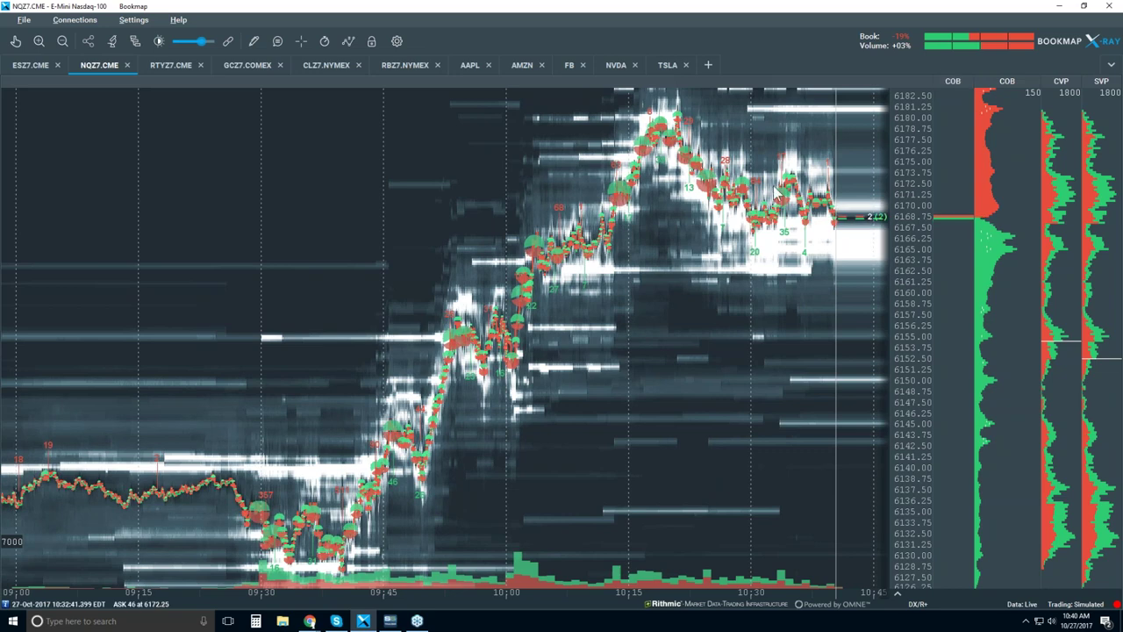
left_click(349, 41)
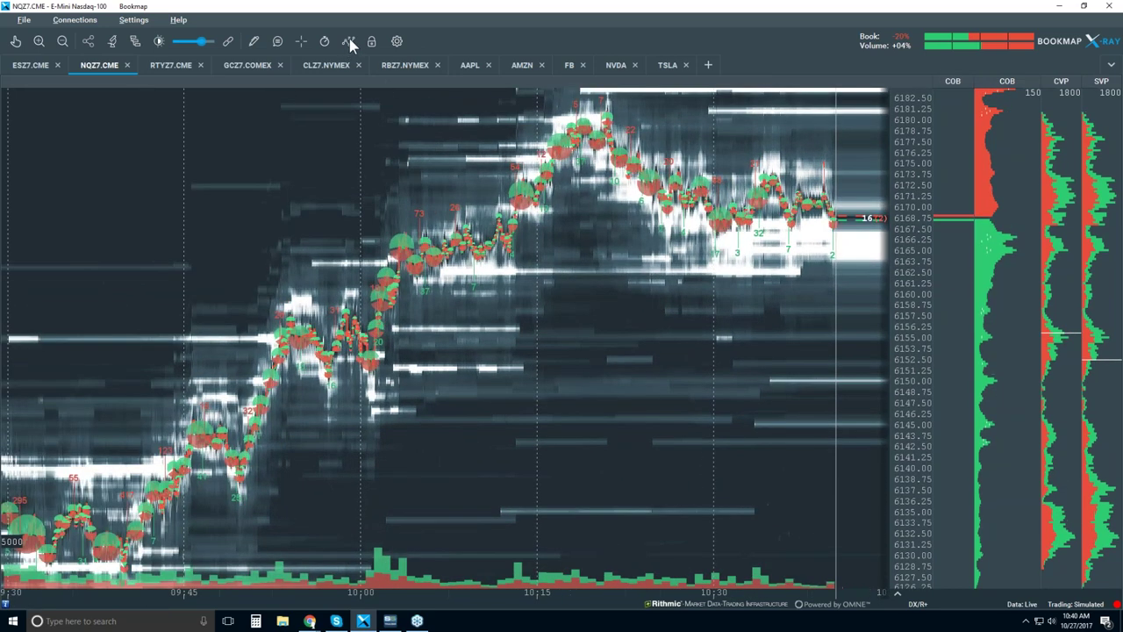
left_click(349, 41)
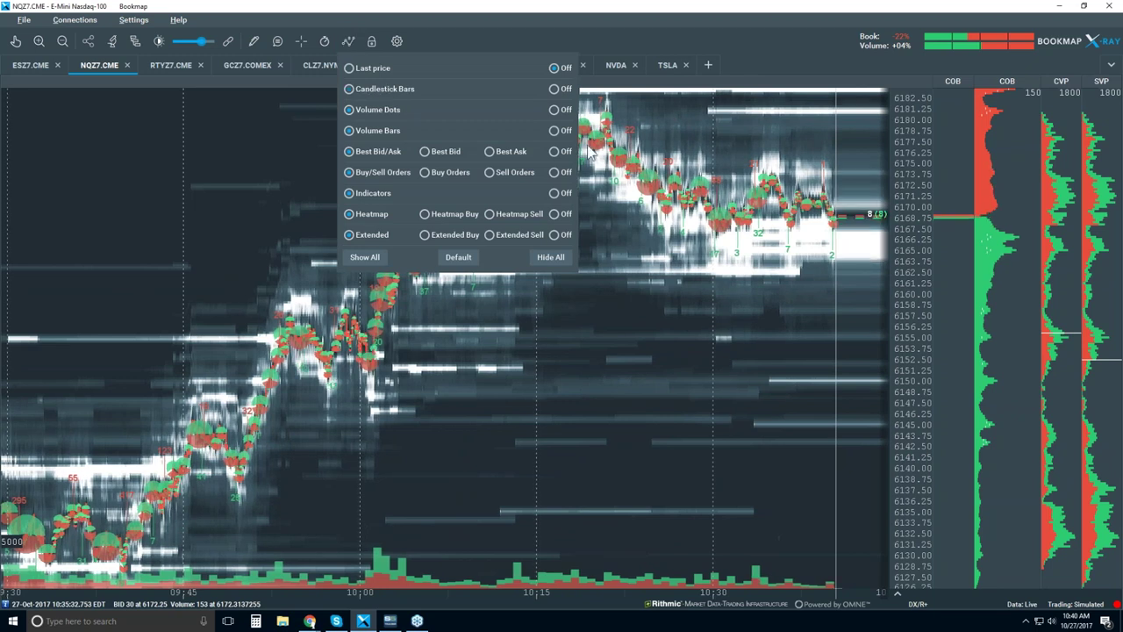
left_click(555, 111)
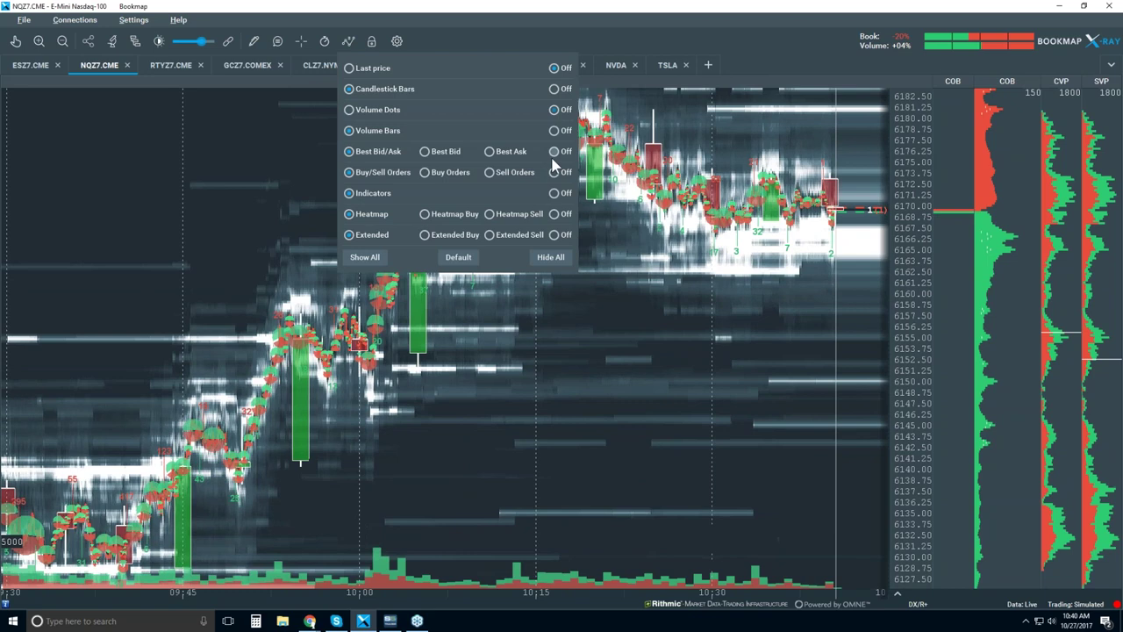
left_click(554, 192)
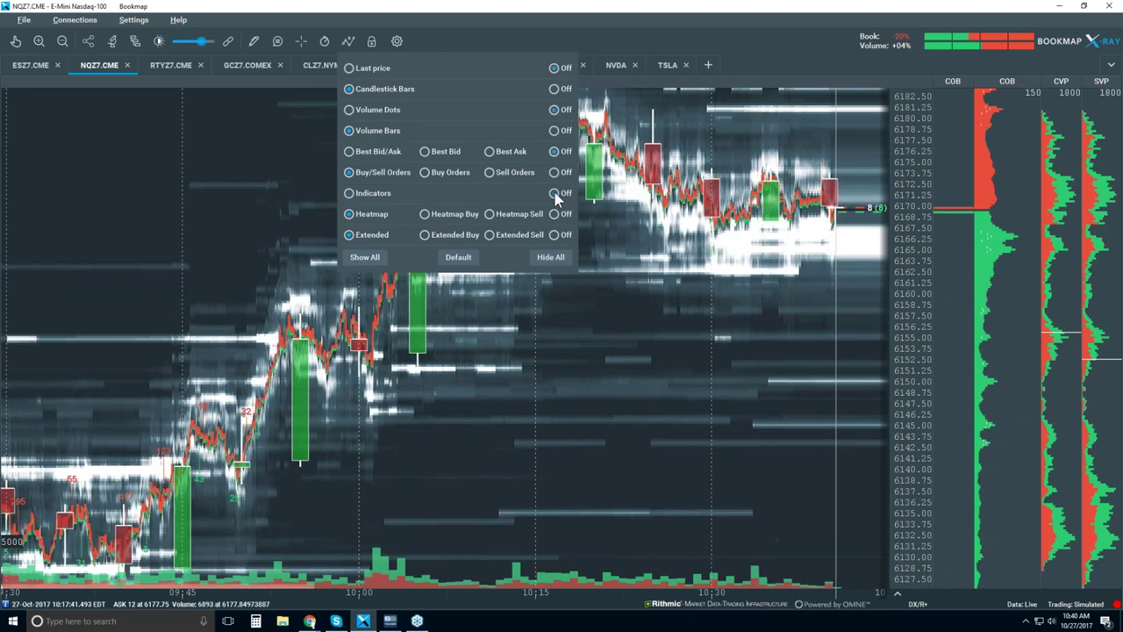
Turn off the Heatmap and Extended layers so the NQZ7.CME candlesticks since about 08:15 stand alone.
left_click(555, 236)
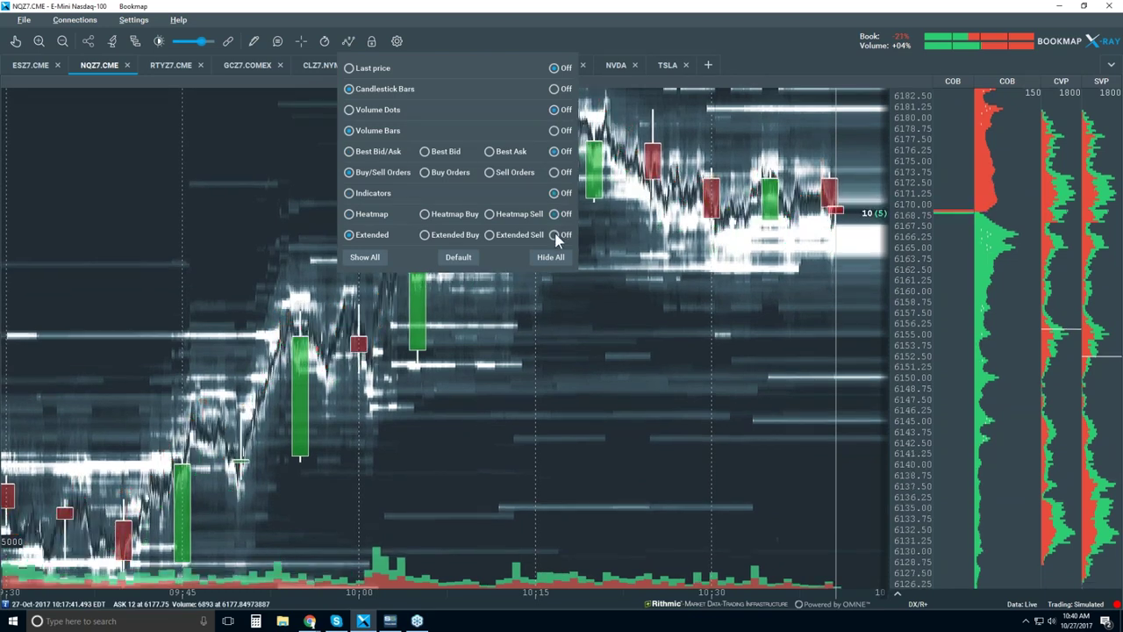
left_click(554, 235)
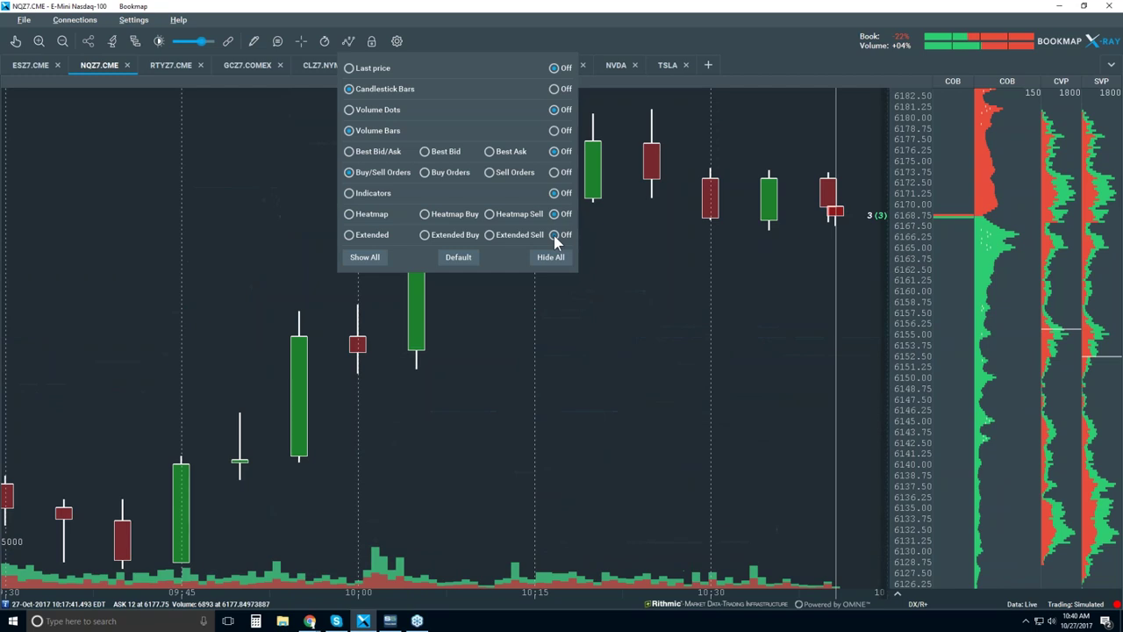
left_click(666, 253)
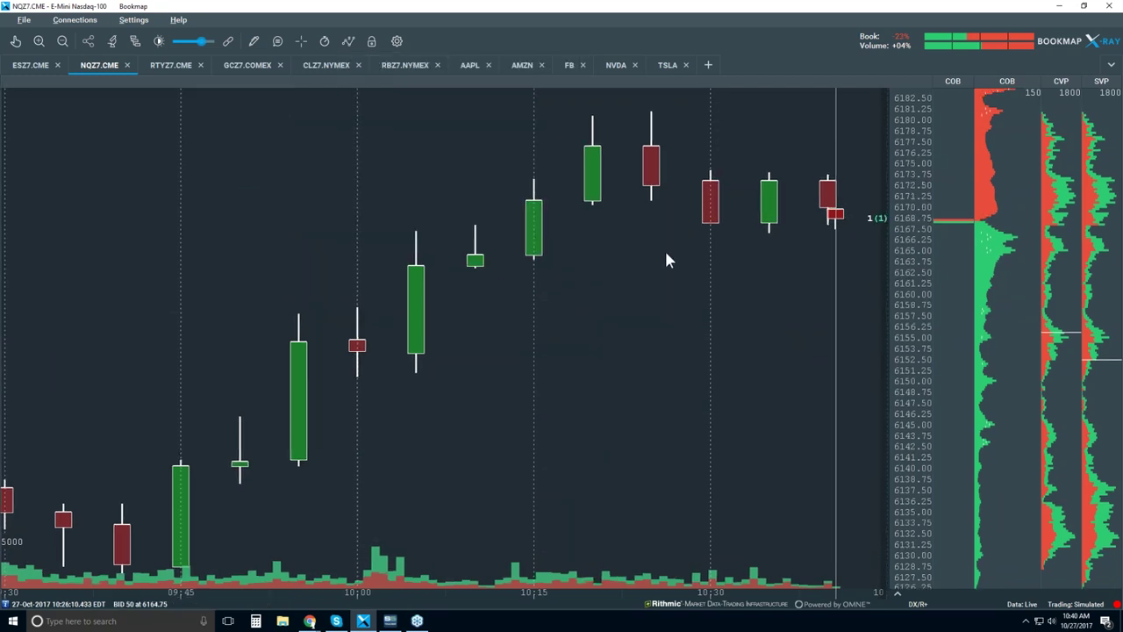
scroll(666, 254, "down", 3)
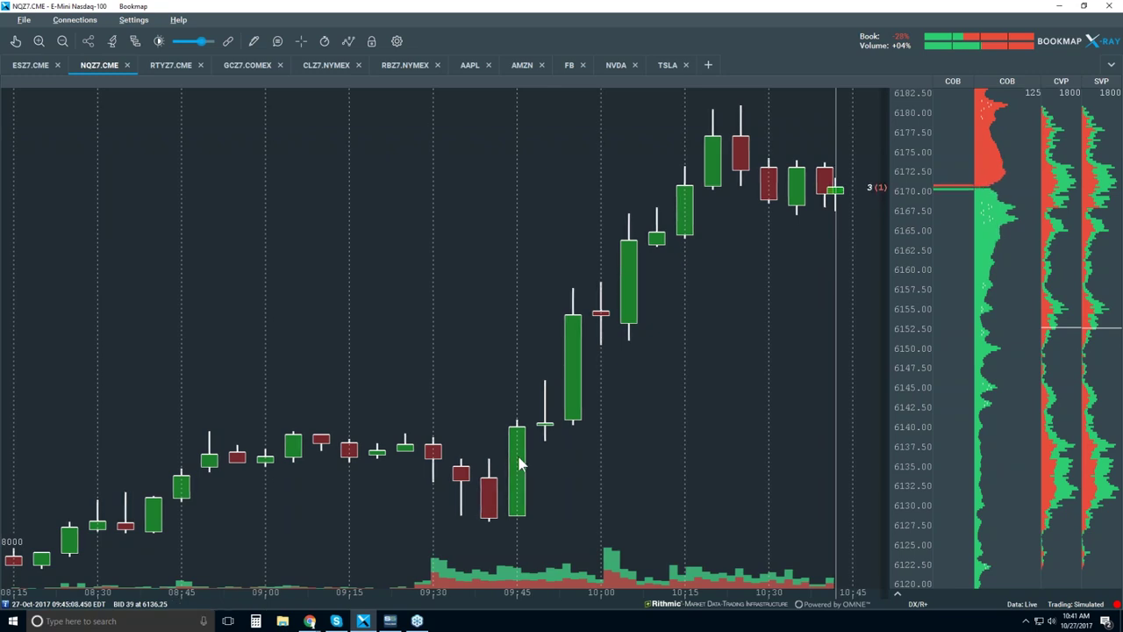
Display the Best Bid/Ask lines over the candlesticks on the NQZ7.CME chart.
left_click(349, 42)
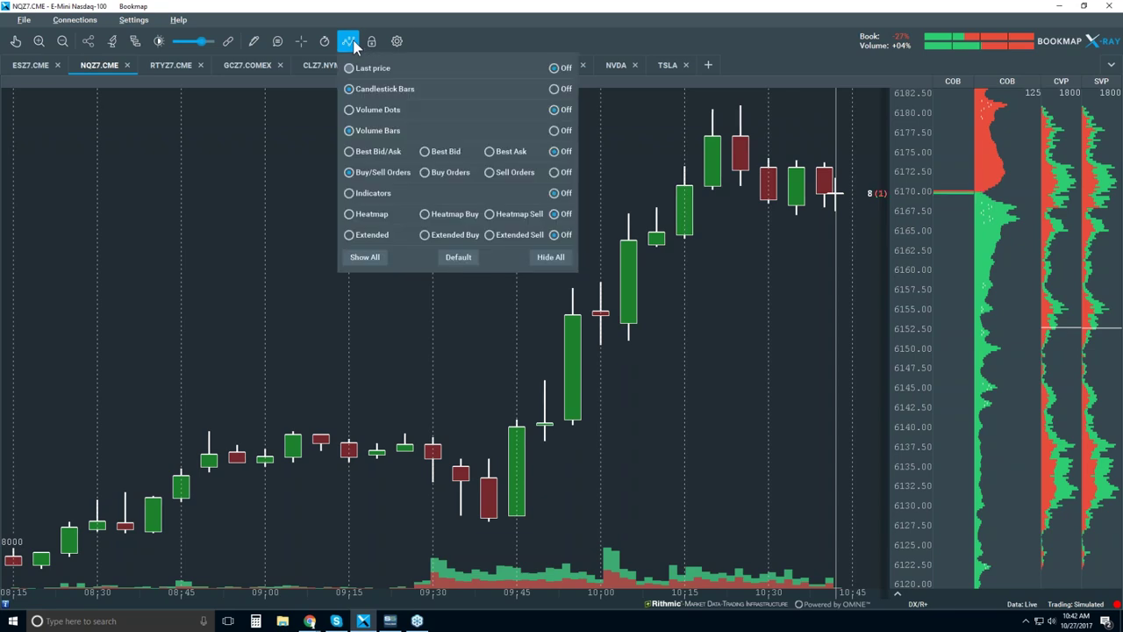
left_click(366, 153)
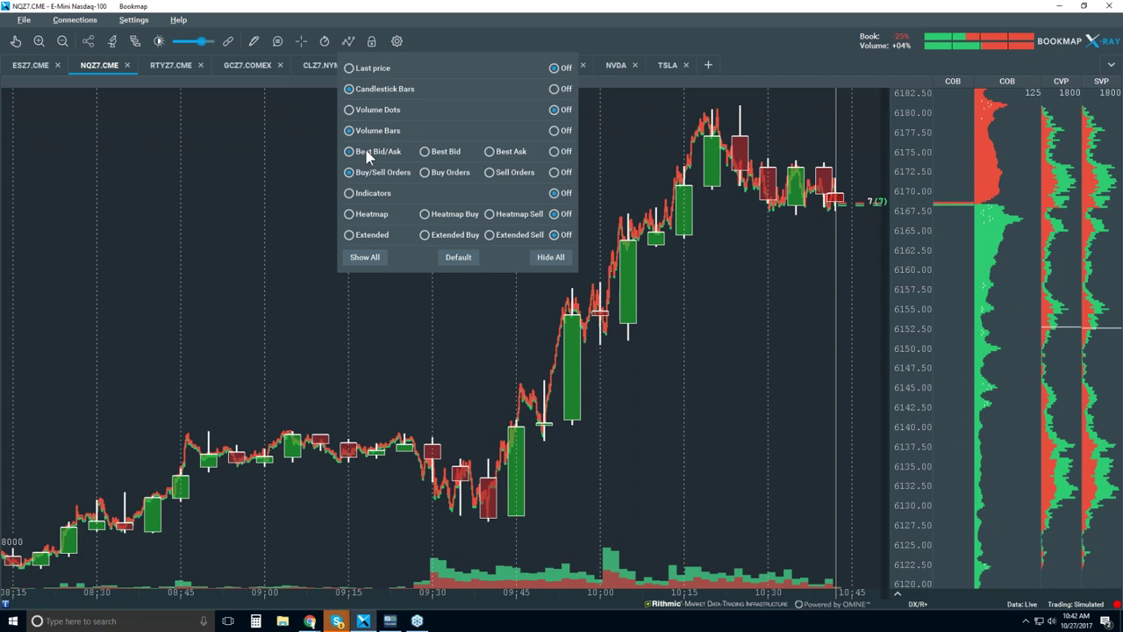
left_click(396, 317)
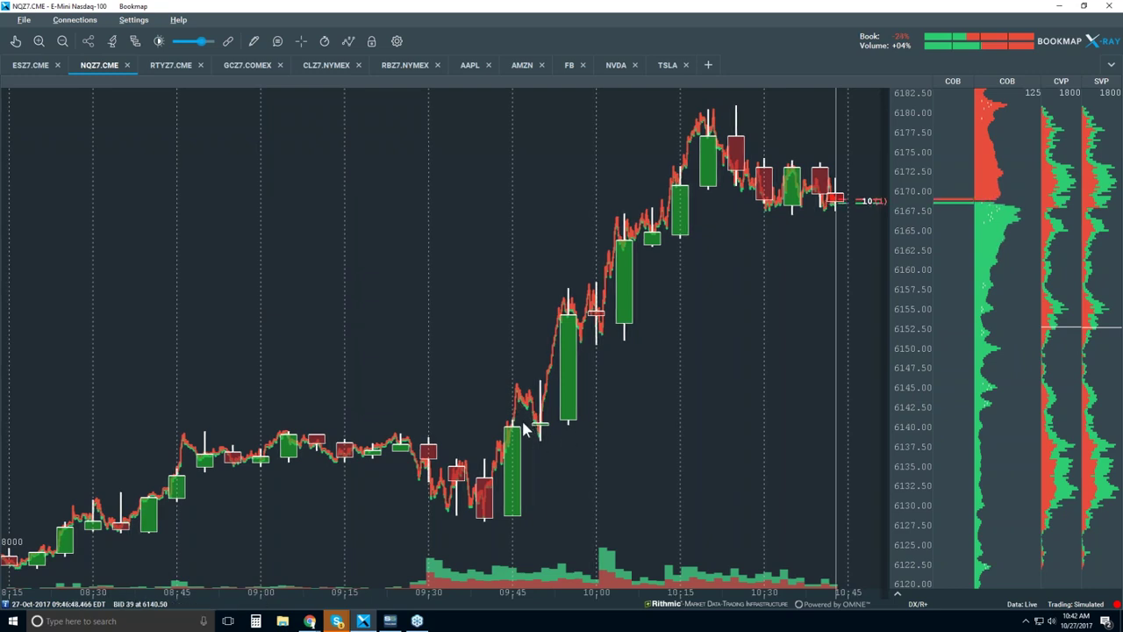
Display Volume Dots along the Best Bid/Ask lines for the 09:20 to 09:55 stretch of the NQZ7.CME chart.
left_click(16, 41)
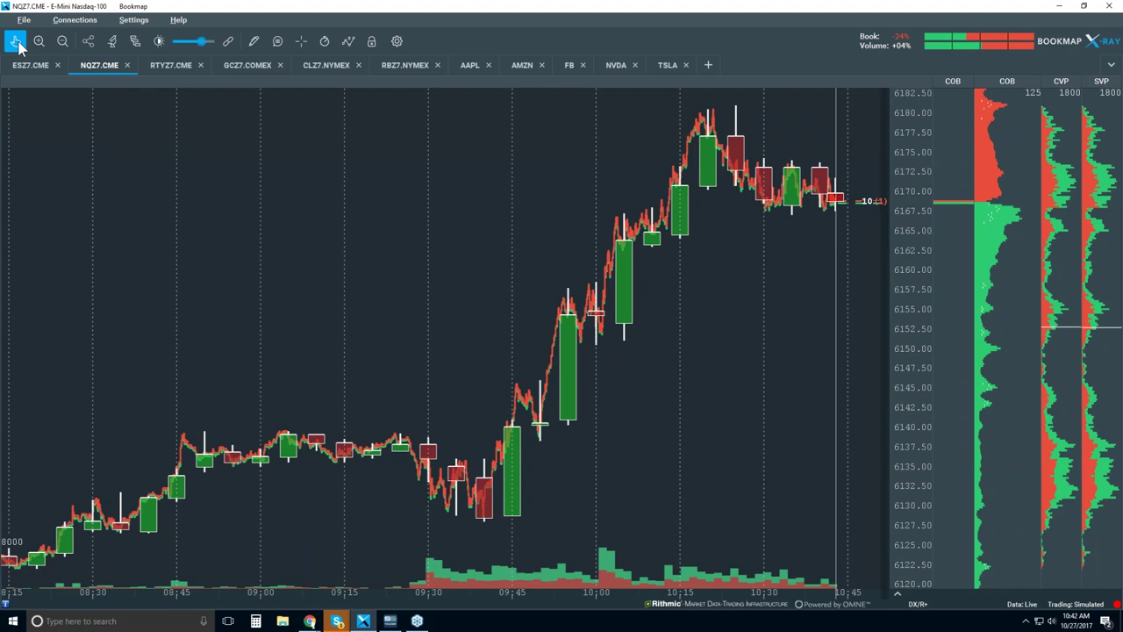
scroll(478, 415, "up", 2)
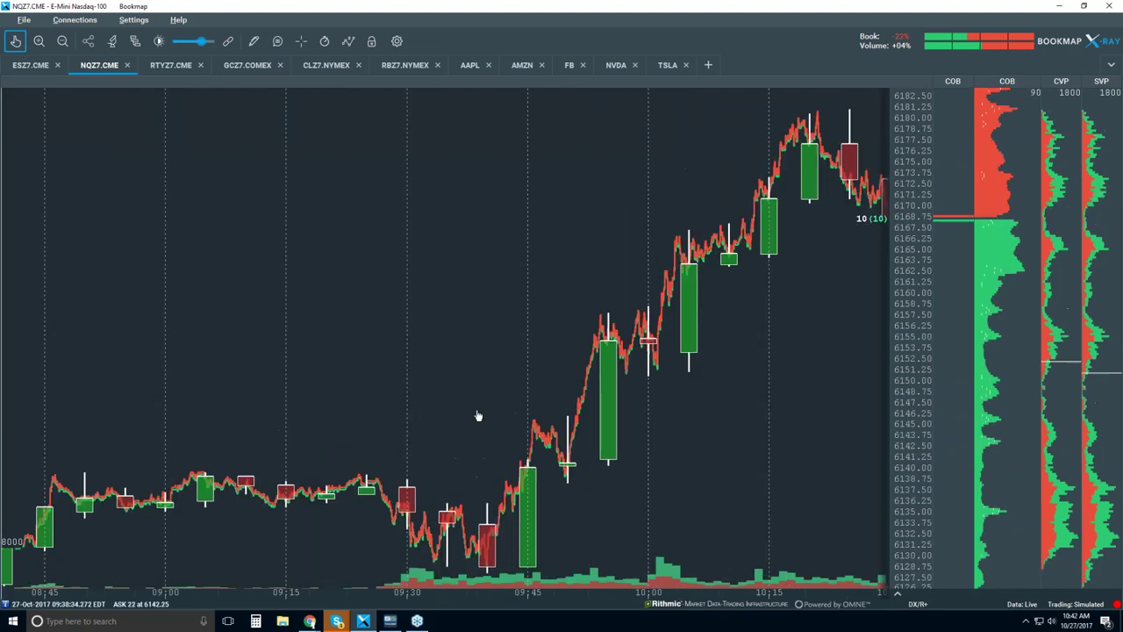
scroll(465, 415, "up", 2)
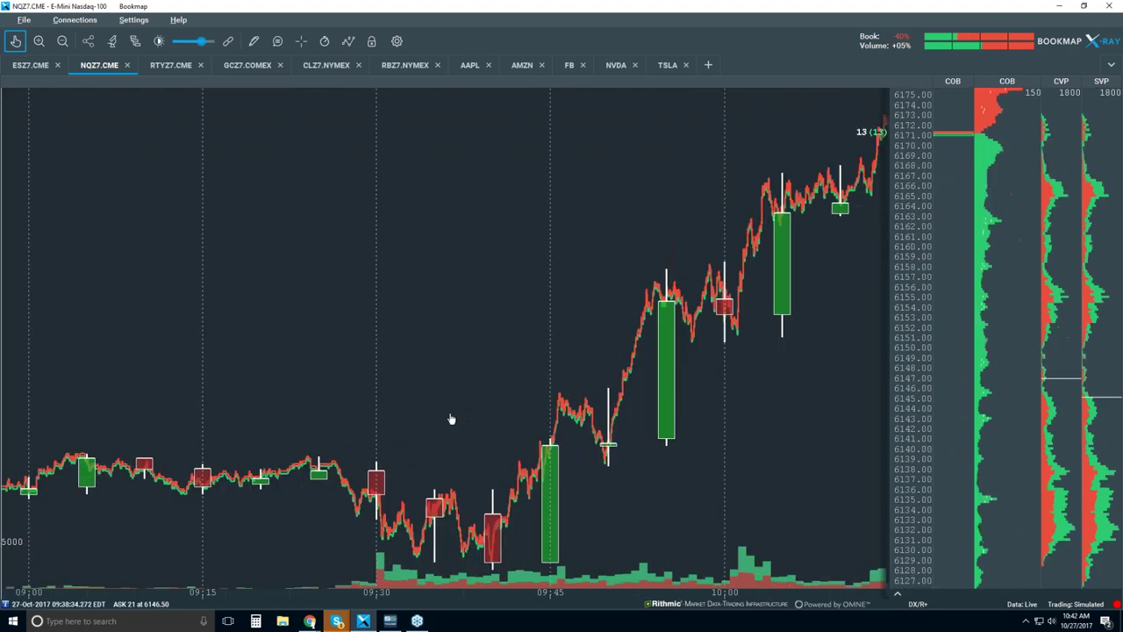
scroll(453, 433, "up", 2)
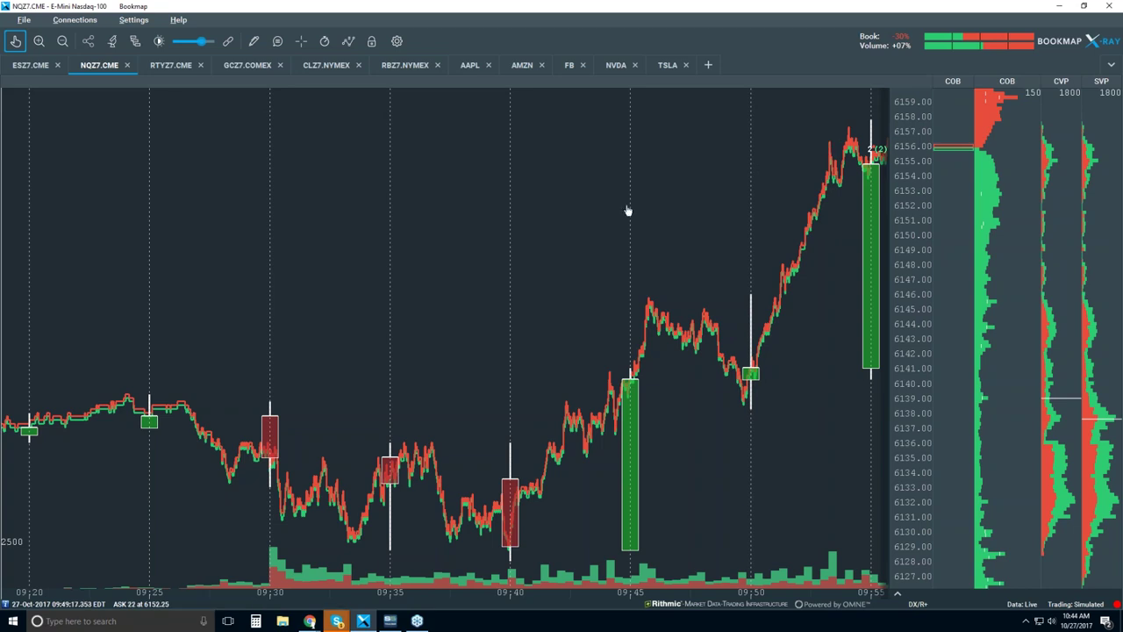
left_click(348, 42)
left_click(554, 111)
left_click(685, 219)
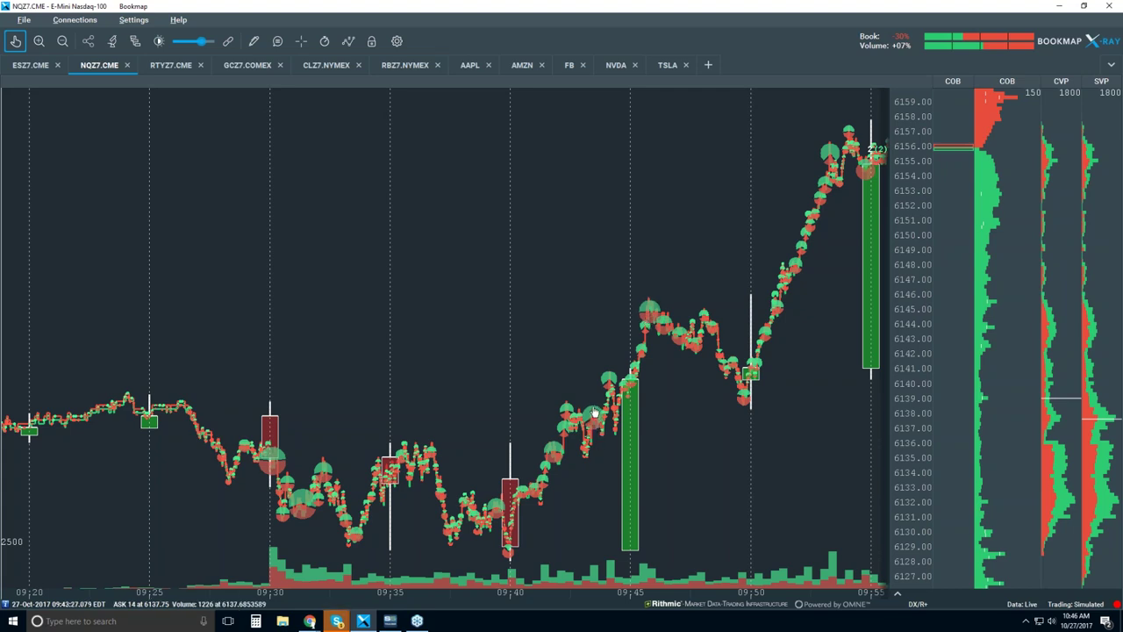
Examine the price spike at 09:43:24 and the individual trades near 09:43:25.622 down to microsecond scale.
scroll(593, 410, "up", 2)
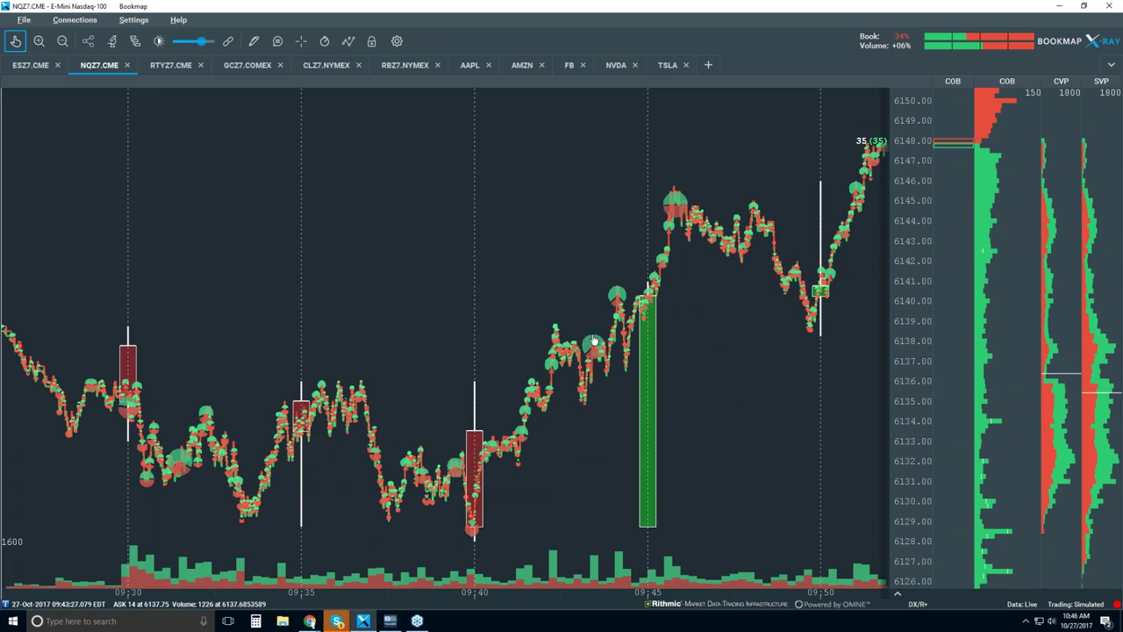
scroll(594, 340, "up", 5)
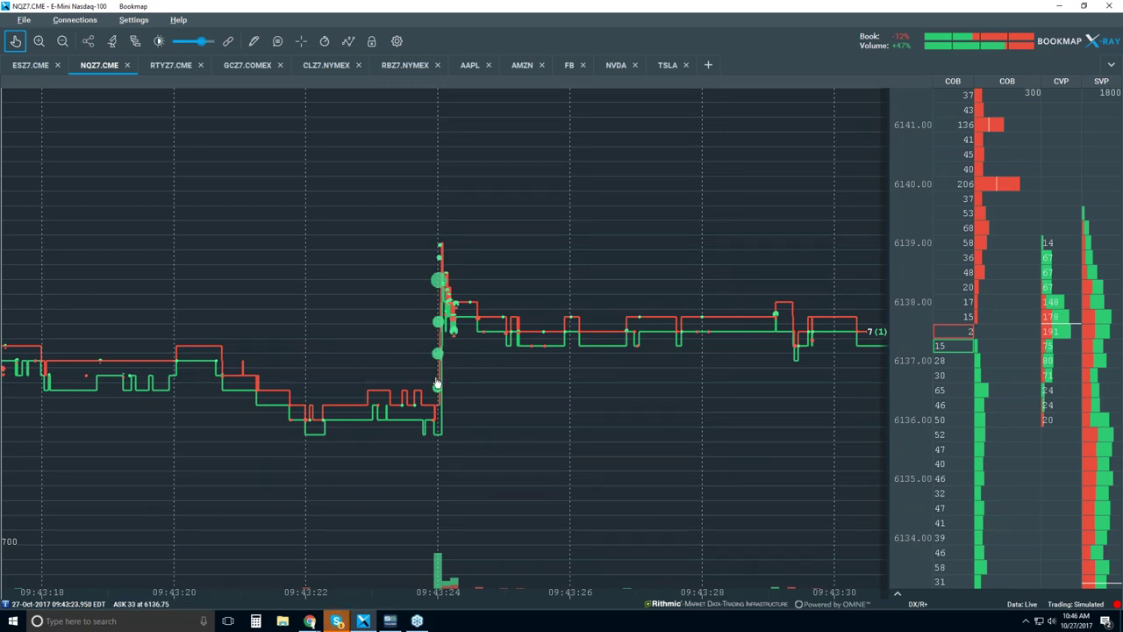
scroll(419, 347, "up", 3)
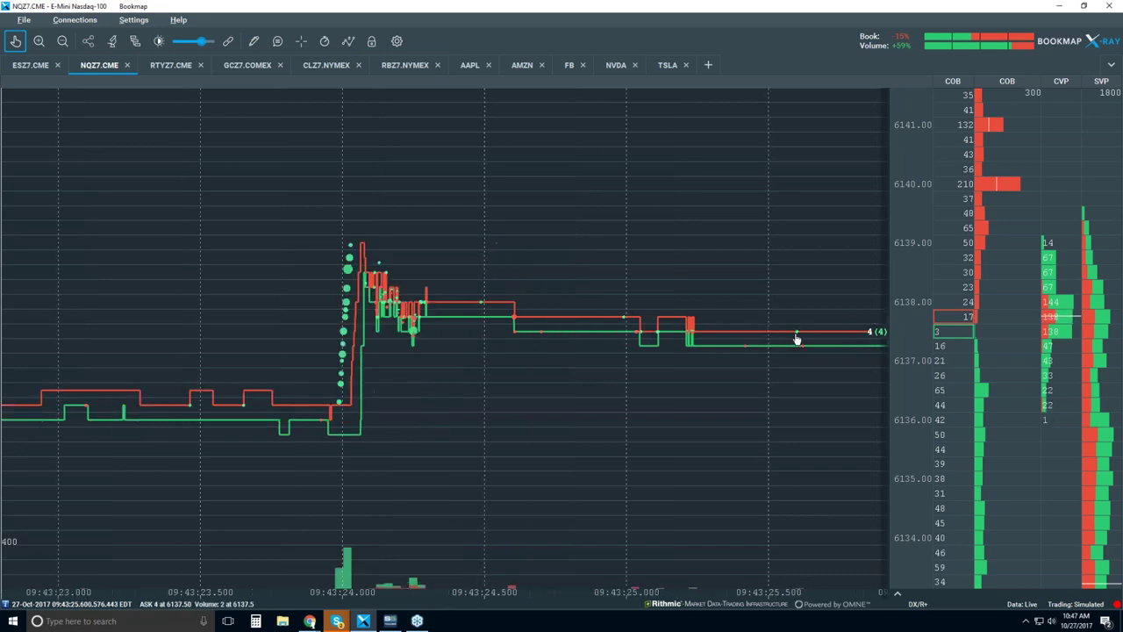
scroll(785, 336, "up", 3)
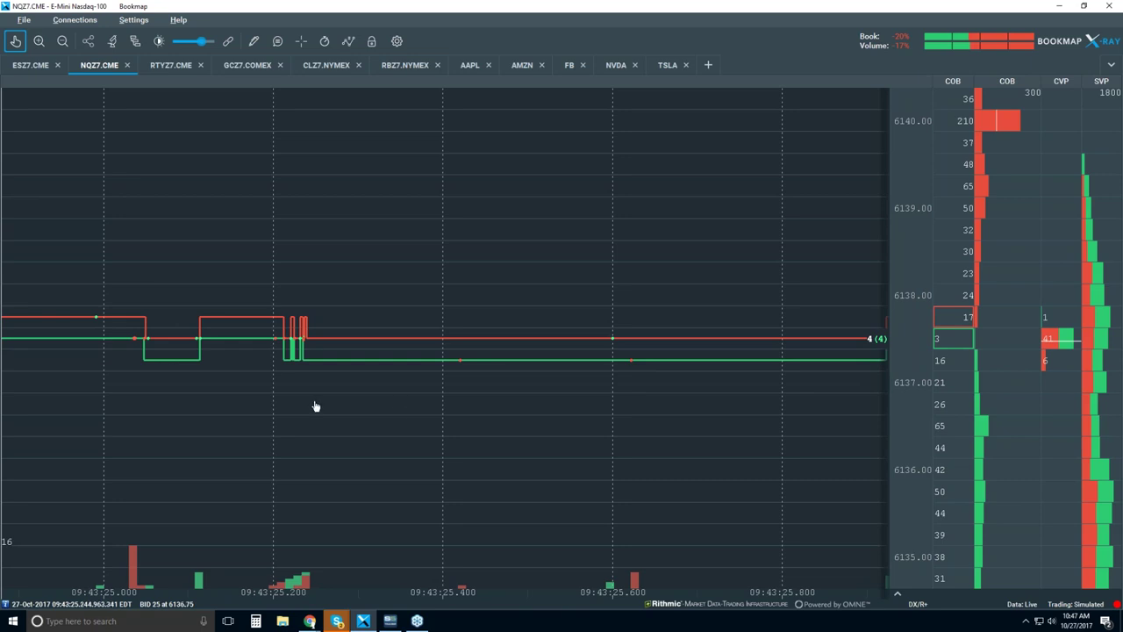
scroll(507, 343, "down", 3)
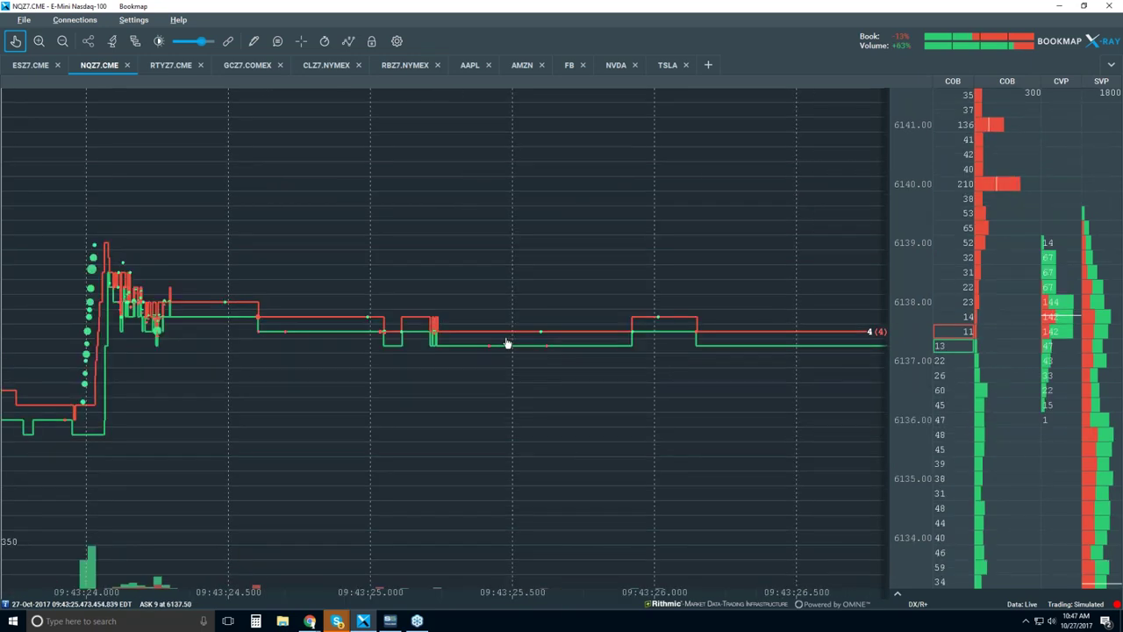
scroll(508, 342, "down", 1)
scroll(526, 351, "up", 1)
scroll(527, 352, "up", 3)
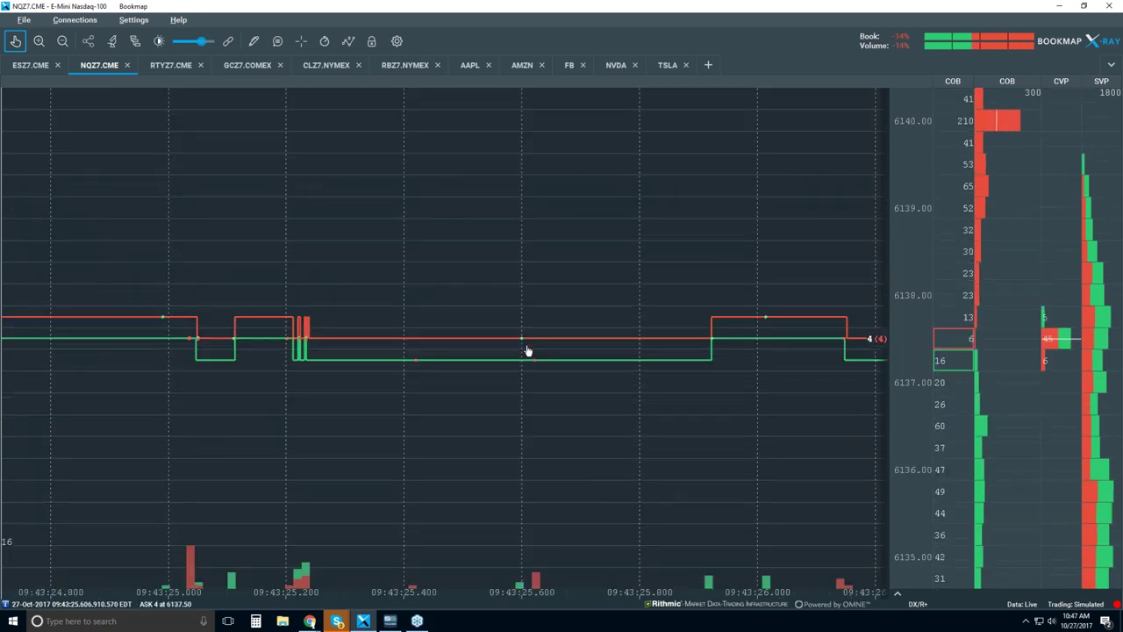
scroll(547, 354, "up", 1)
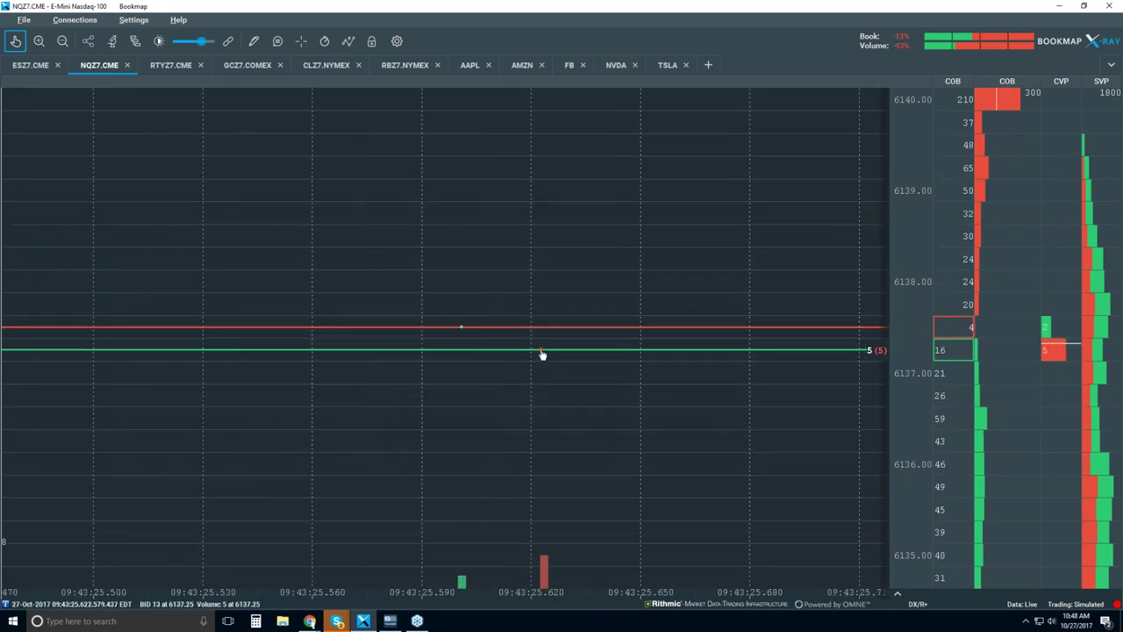
scroll(538, 355, "up", 4)
scroll(563, 354, "up", 6)
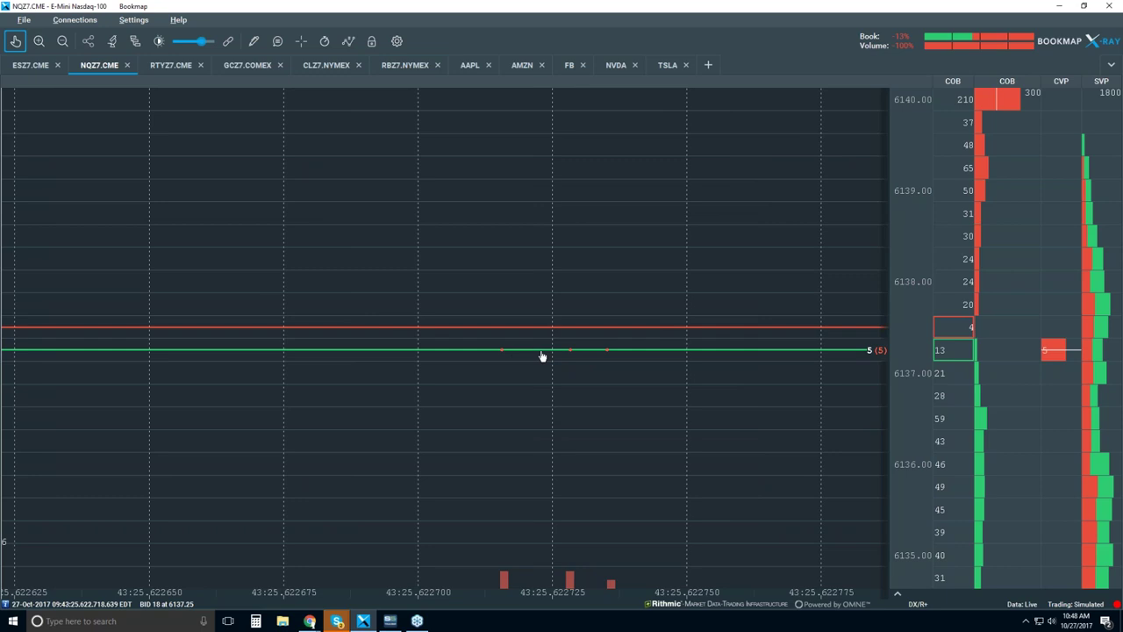
scroll(572, 367, "up", 2)
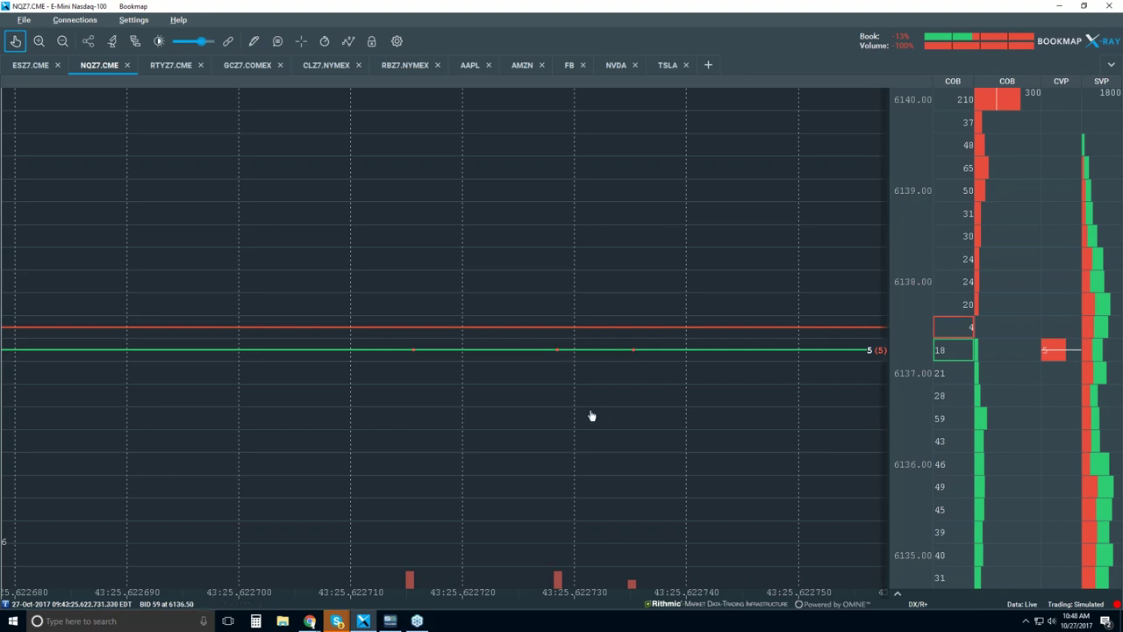
Read the time, bid size and volume of the trade dot near 09:43:25.622 with the data tooltip, switching the tooltip off when done.
scroll(591, 415, "down", 5)
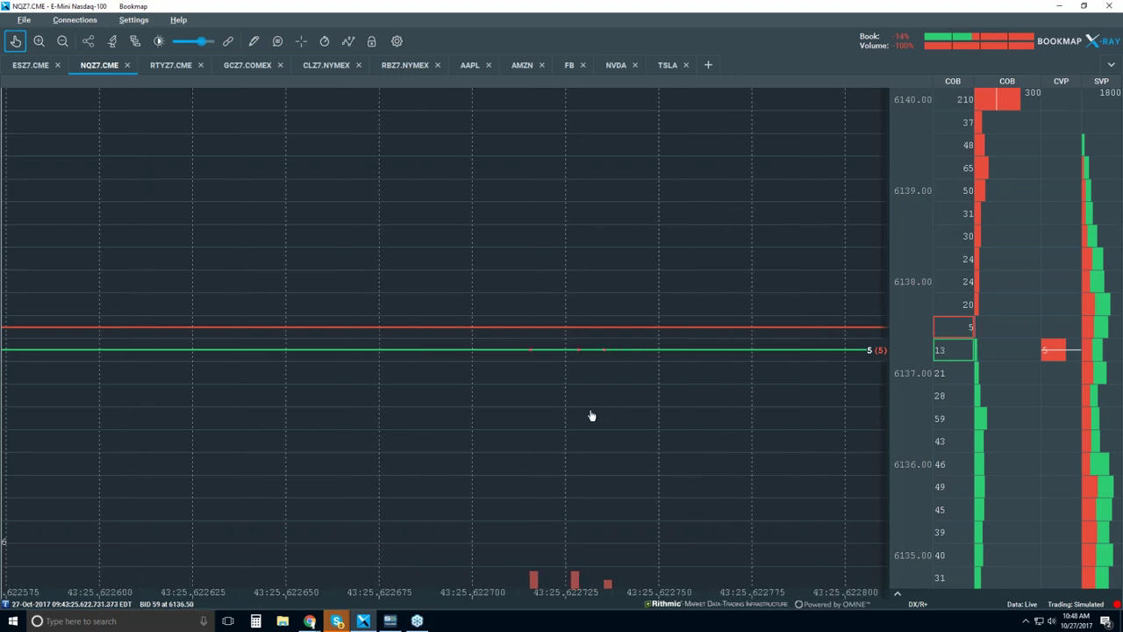
scroll(591, 415, "down", 3)
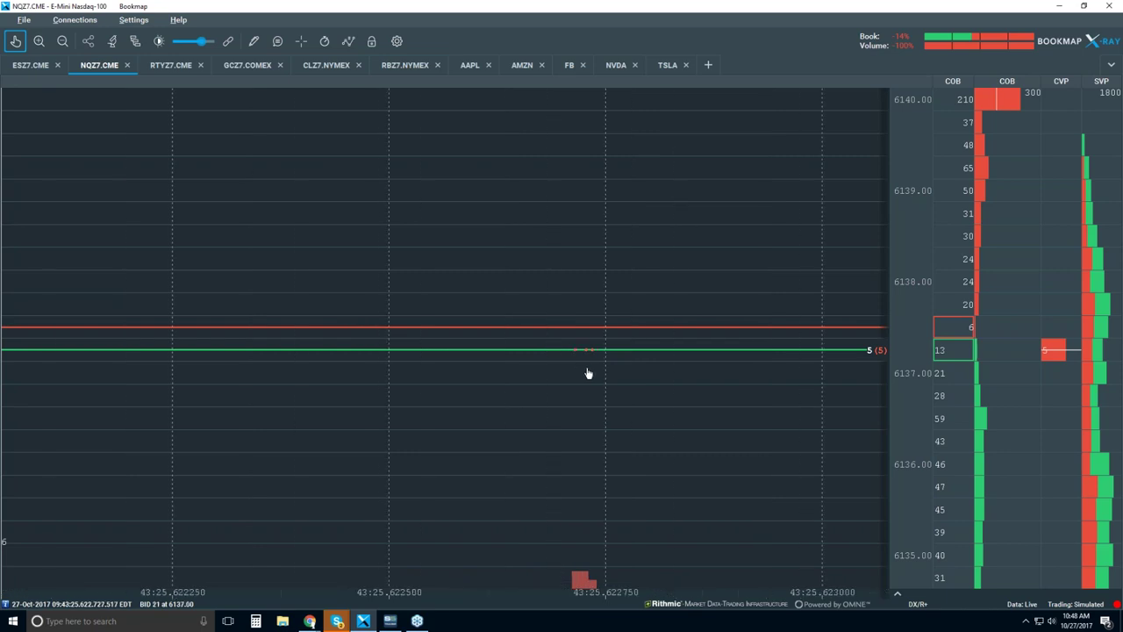
scroll(588, 373, "down", 1)
scroll(587, 374, "down", 4)
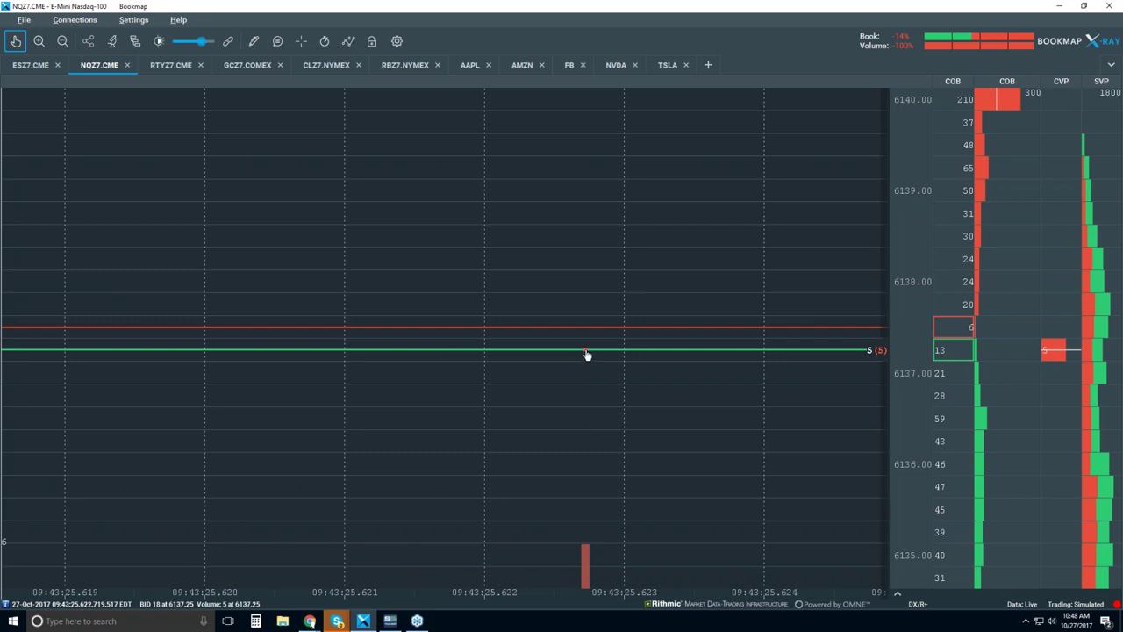
left_click(278, 42)
mouse_move(583, 352)
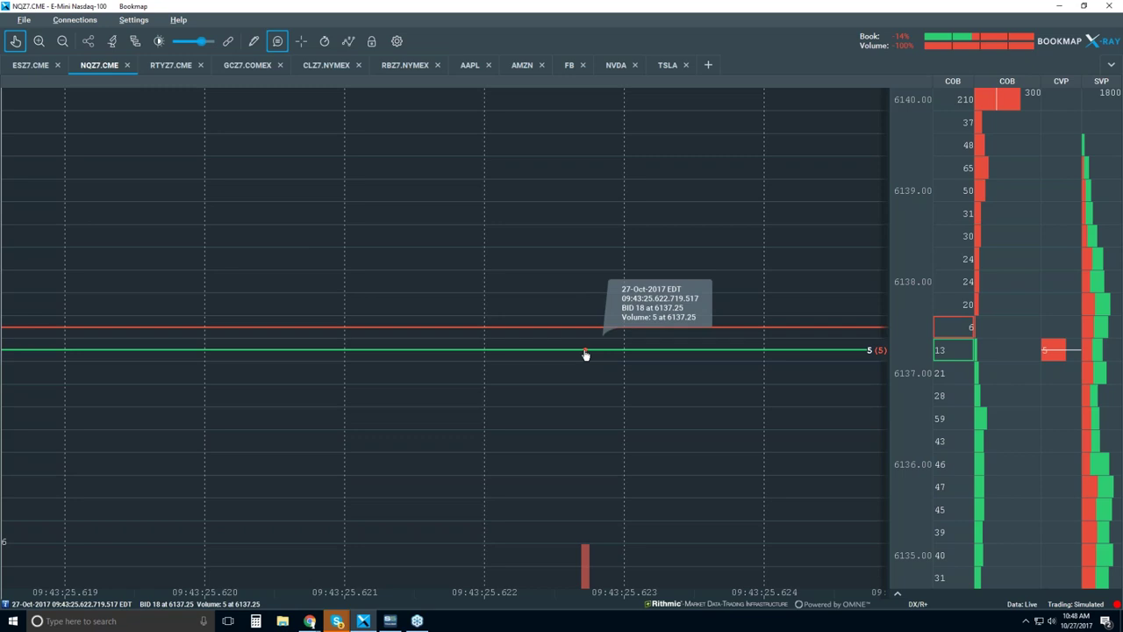
scroll(586, 355, "up", 5)
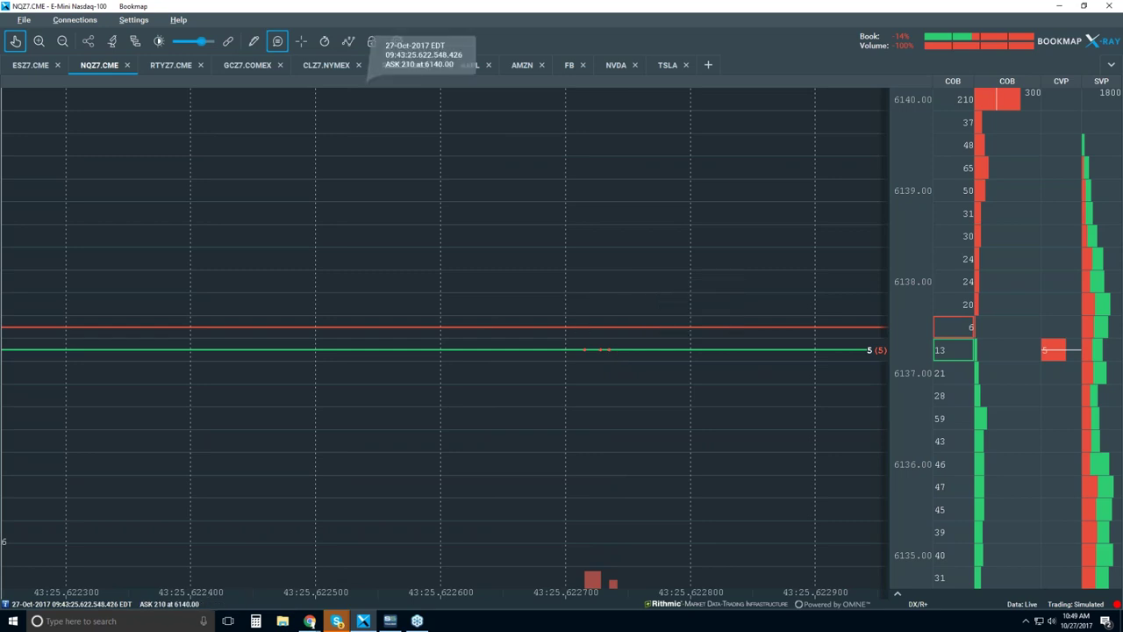
left_click(279, 40)
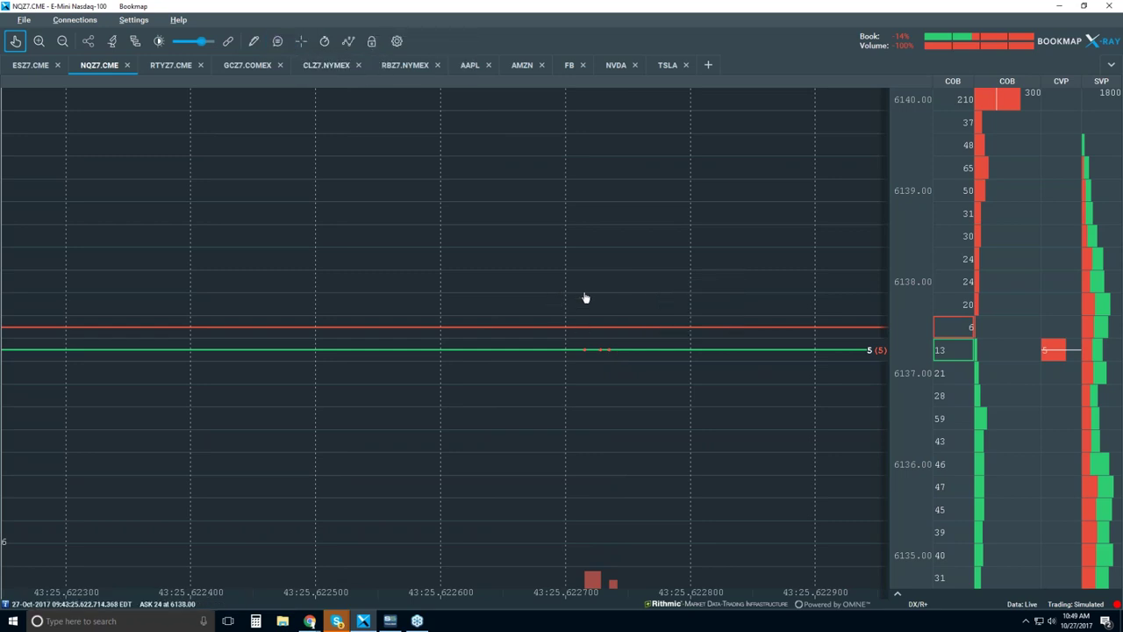
Examine how the volume dots around 09:43:24 cluster from sub-second scale out to the 09:38 to 09:52 range.
scroll(584, 299, "down", 5)
scroll(585, 298, "down", 5)
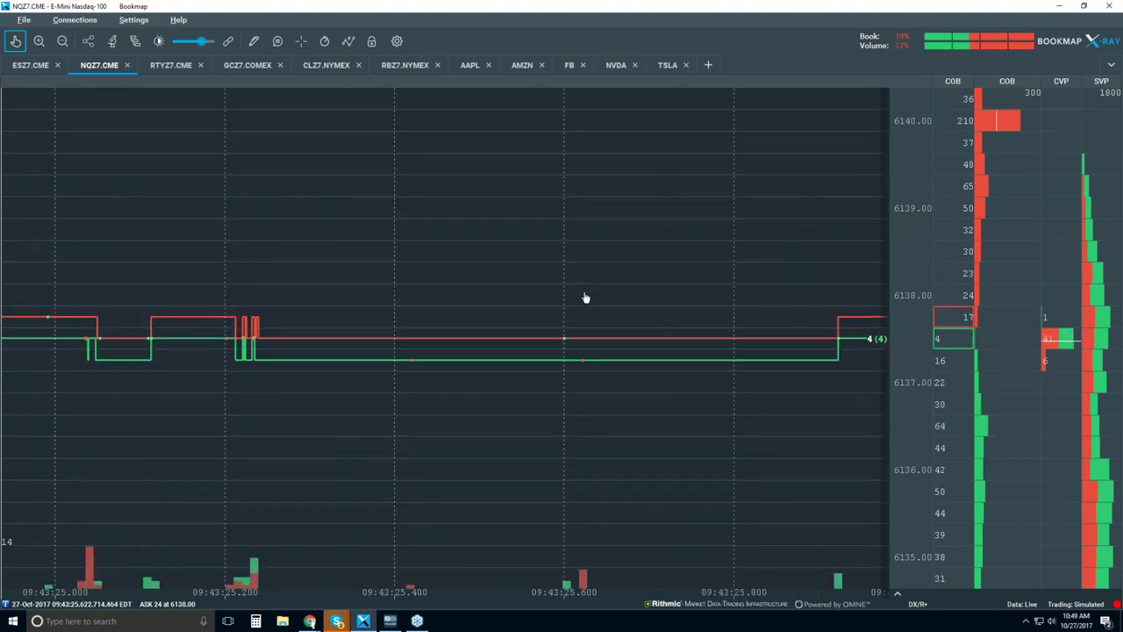
scroll(584, 298, "down", 5)
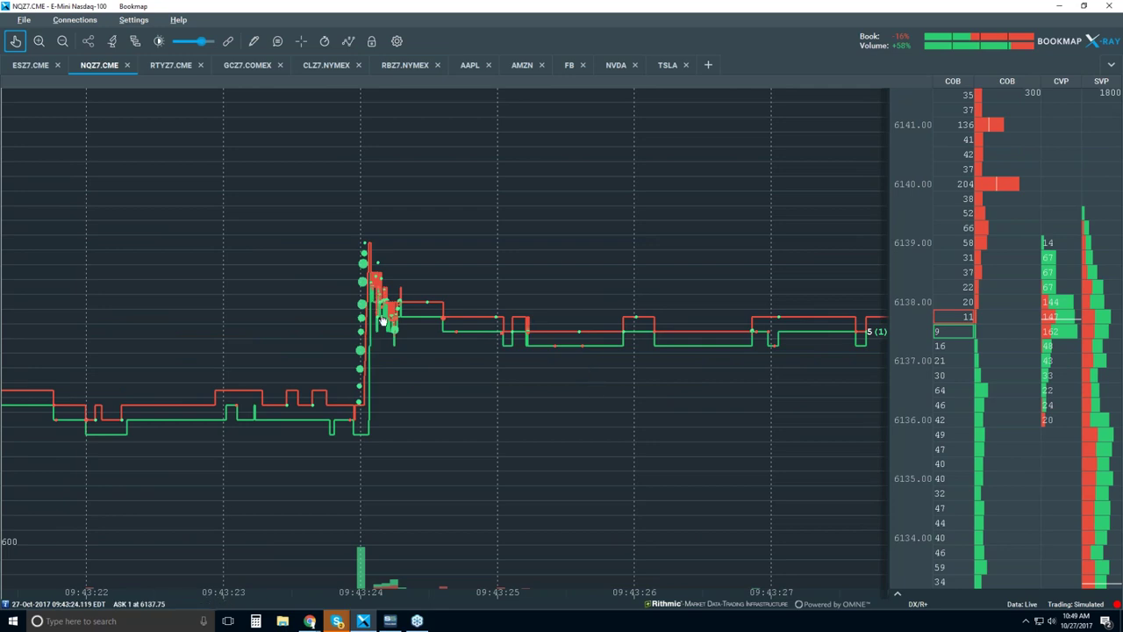
scroll(382, 300, "down", 3)
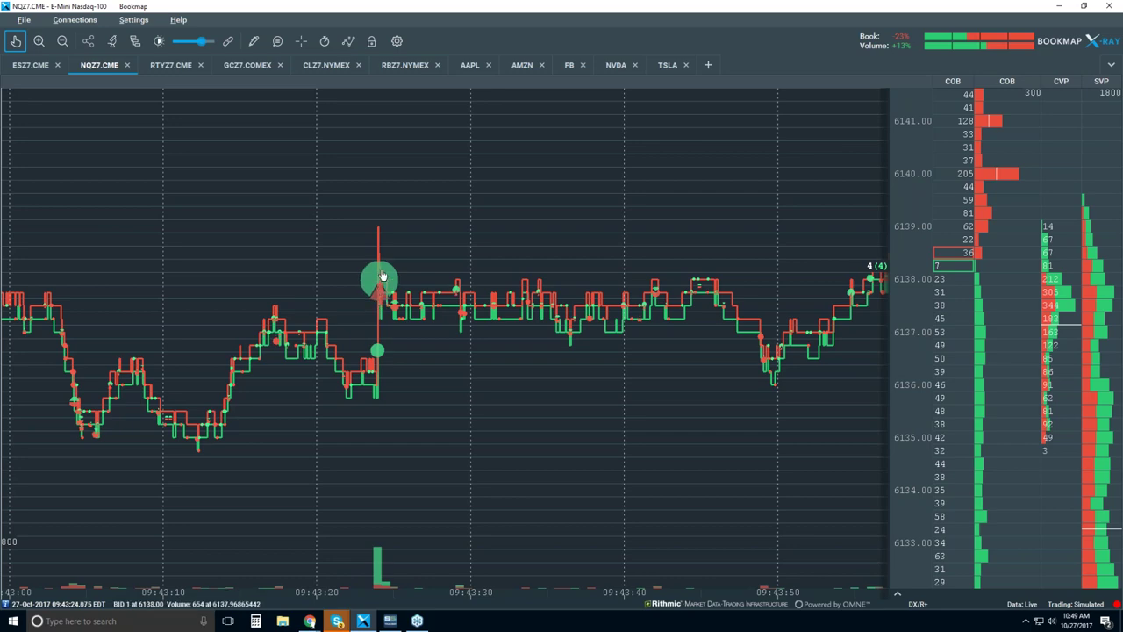
scroll(381, 276, "down", 5)
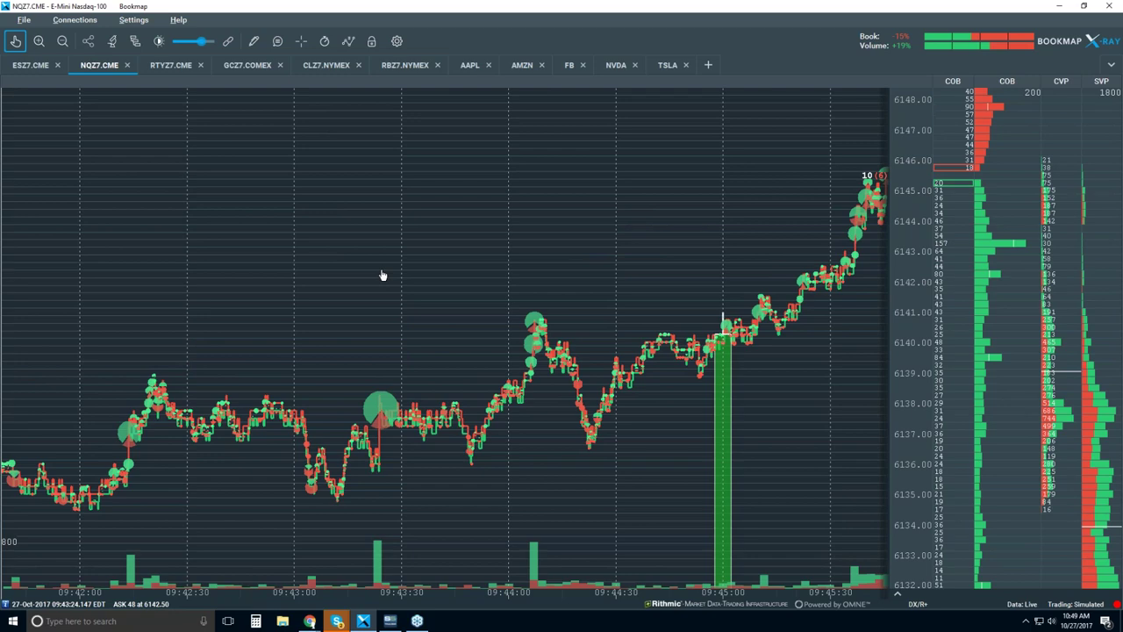
scroll(381, 275, "down", 2)
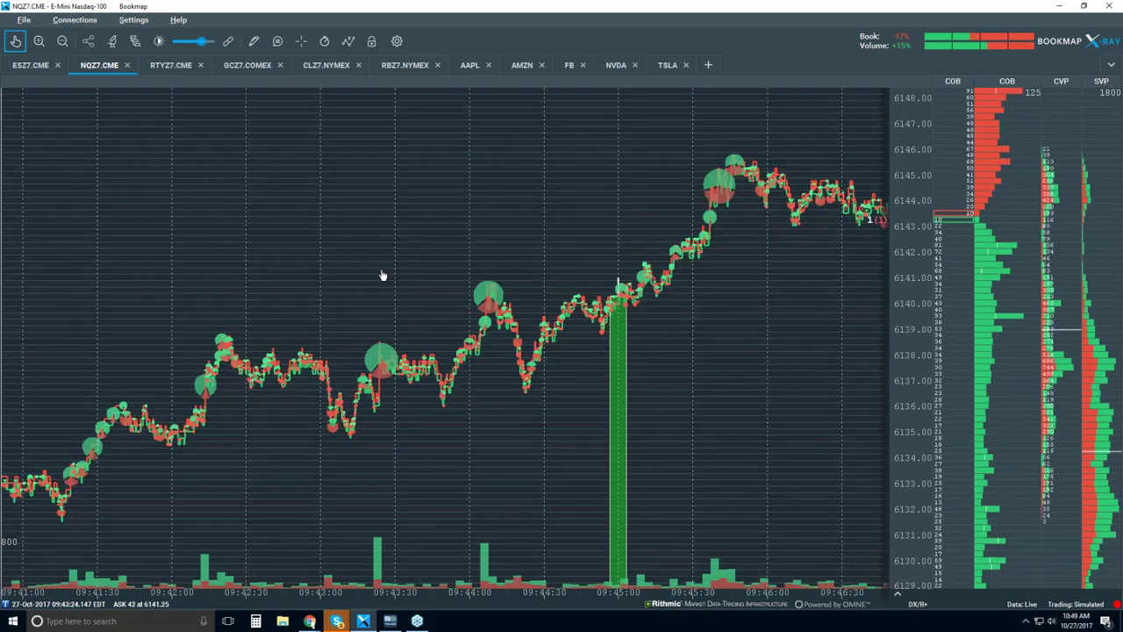
scroll(381, 275, "down", 2)
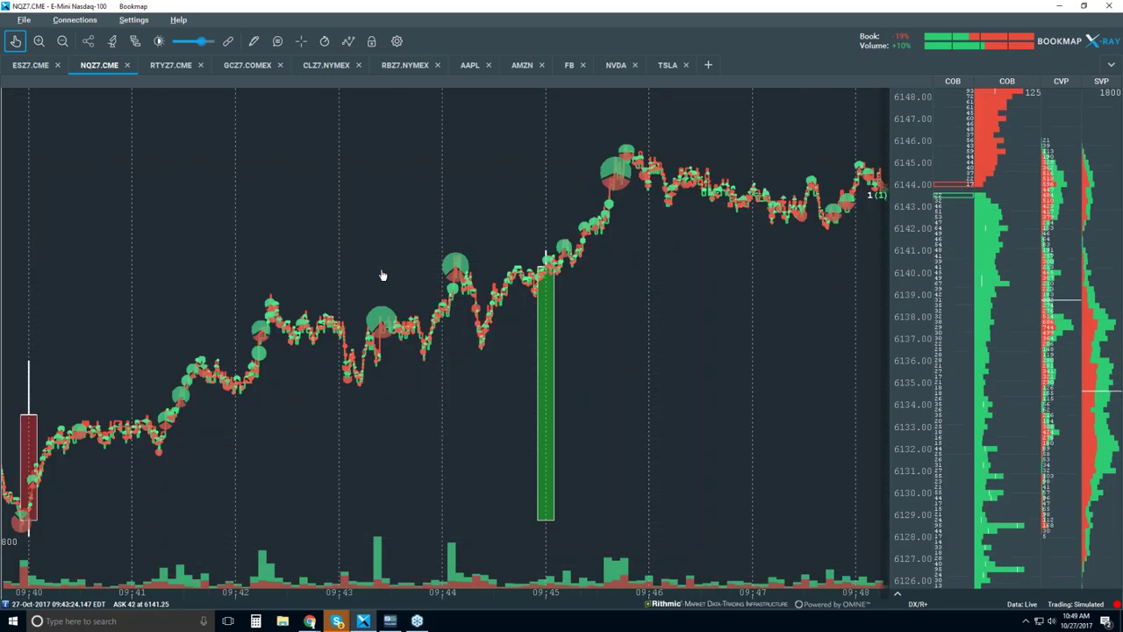
scroll(382, 276, "down", 2)
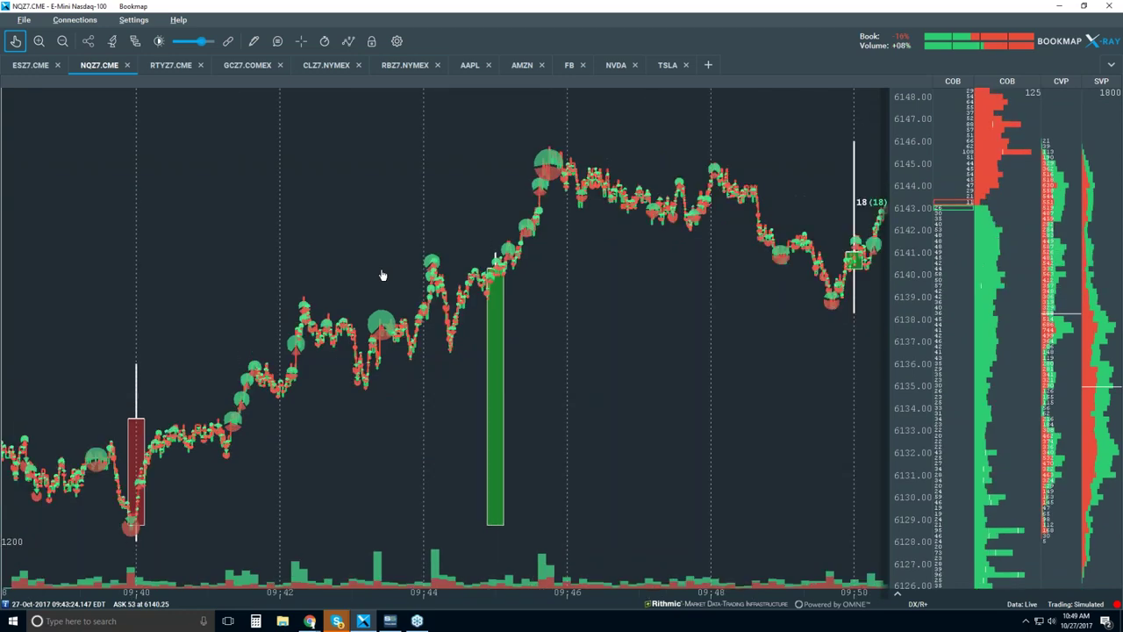
scroll(382, 275, "down", 2)
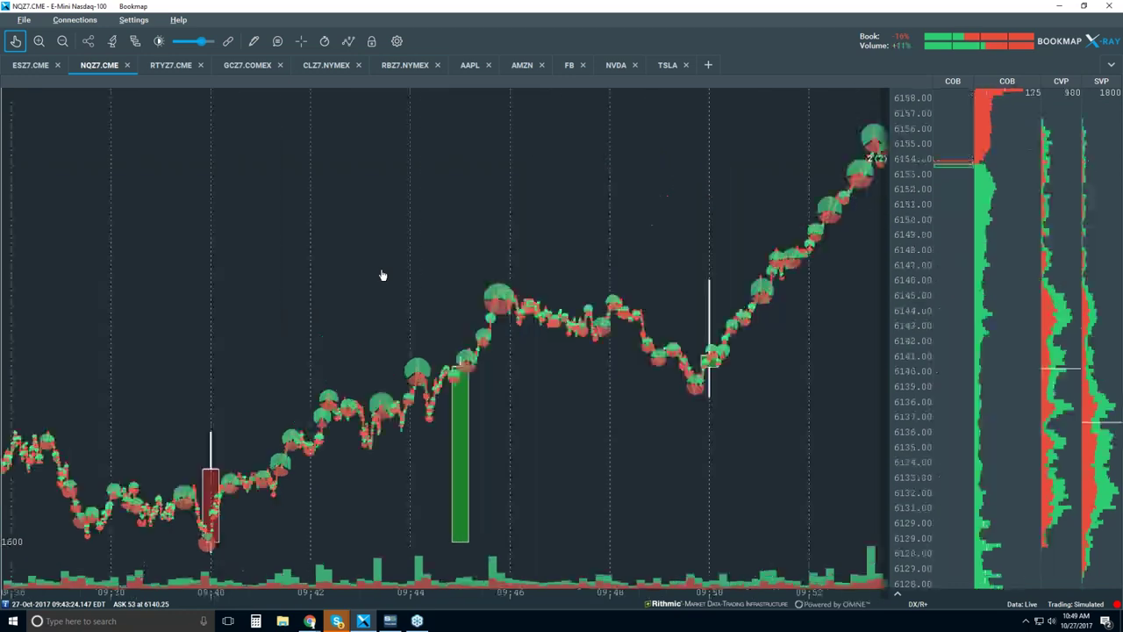
Display the liquidity heatmap behind the volume dots on the NQZ7.CME chart and return the chart to live trading.
scroll(381, 275, "down", 2)
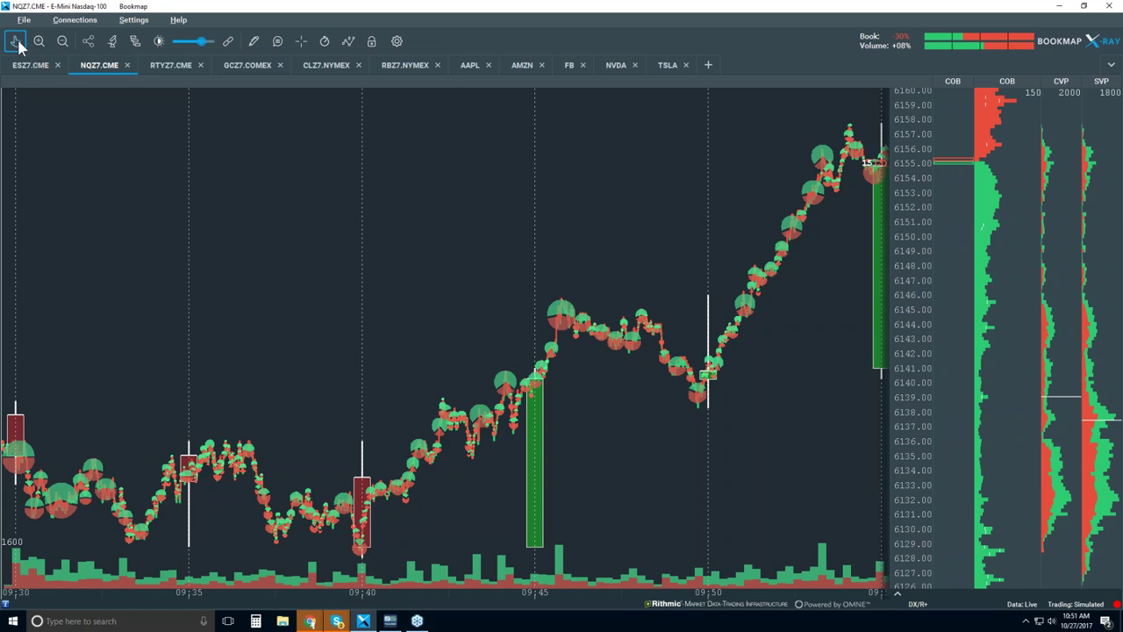
left_click(348, 41)
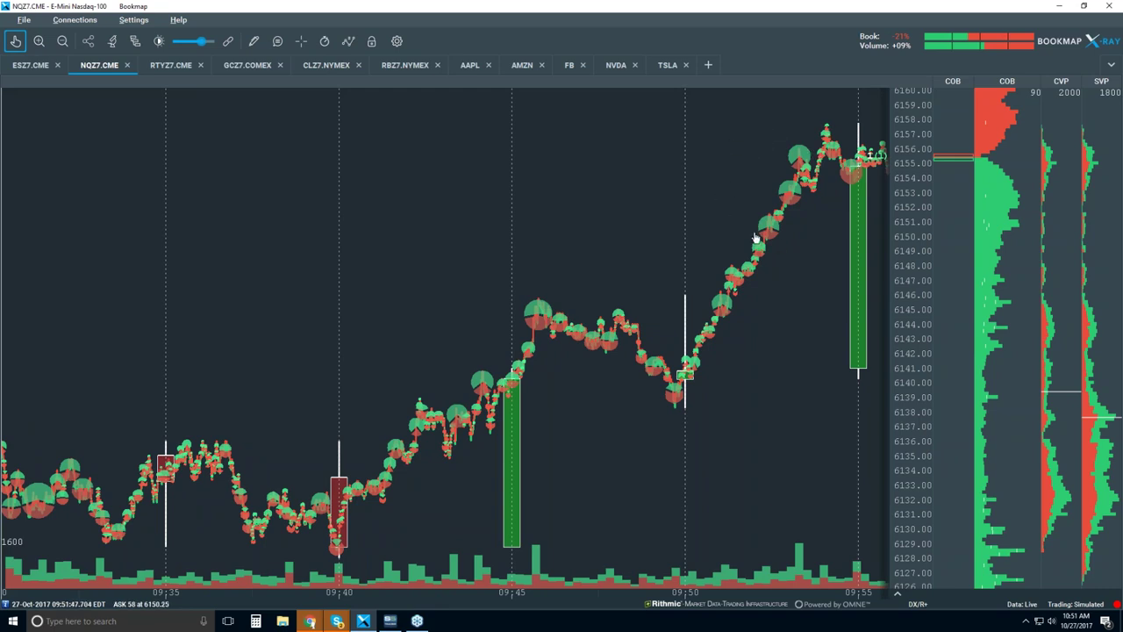
left_click(349, 41)
left_click(365, 194)
left_click(368, 215)
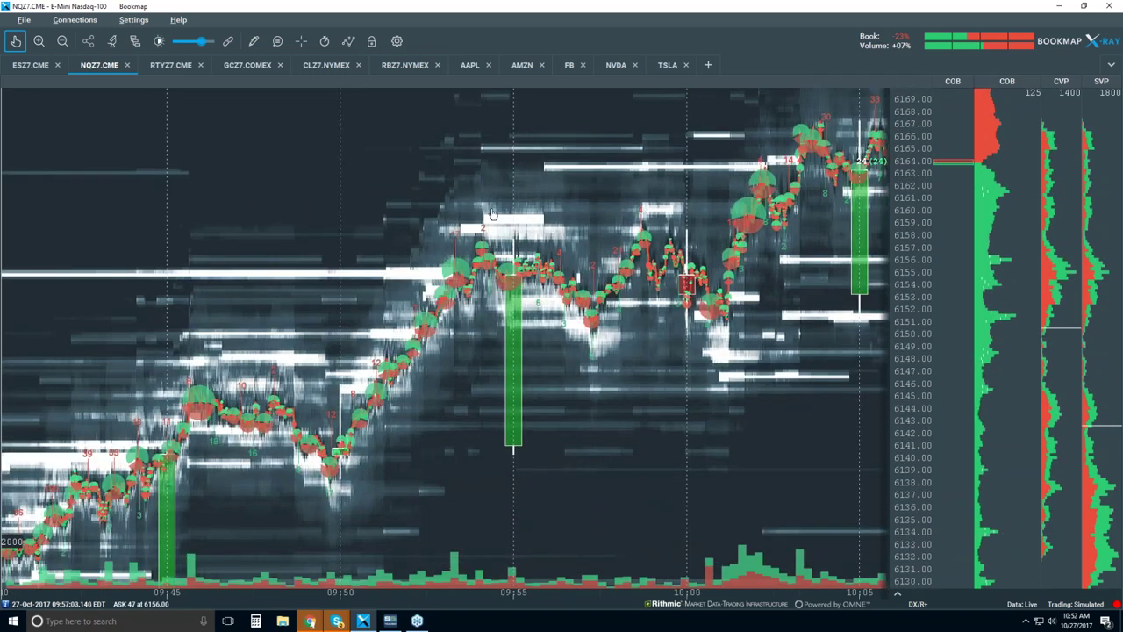
left_click(17, 42)
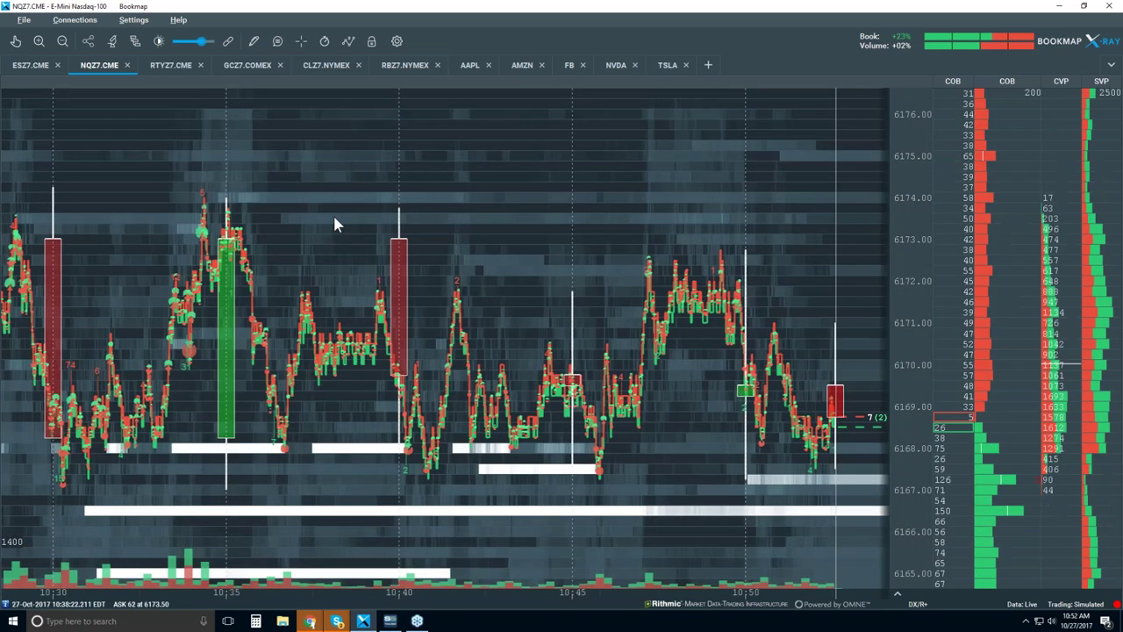
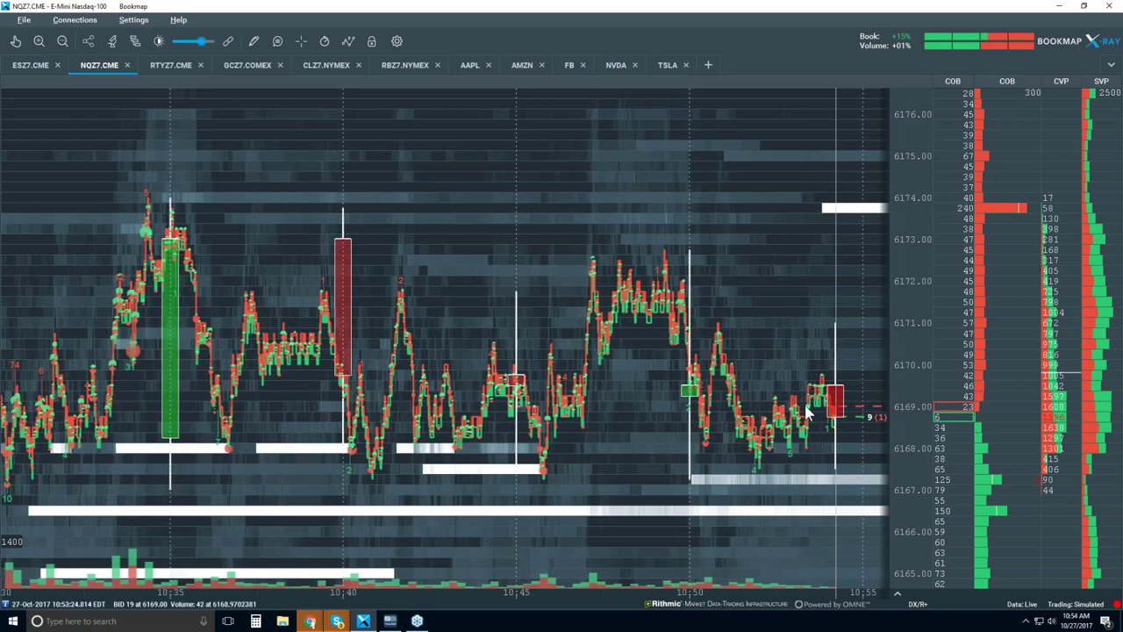
Read the bid size and volume near 10:50:28 with the data tooltip and examine the heatmap's liquidity levels from 09:15 to 11:00.
scroll(606, 287, "down", 2)
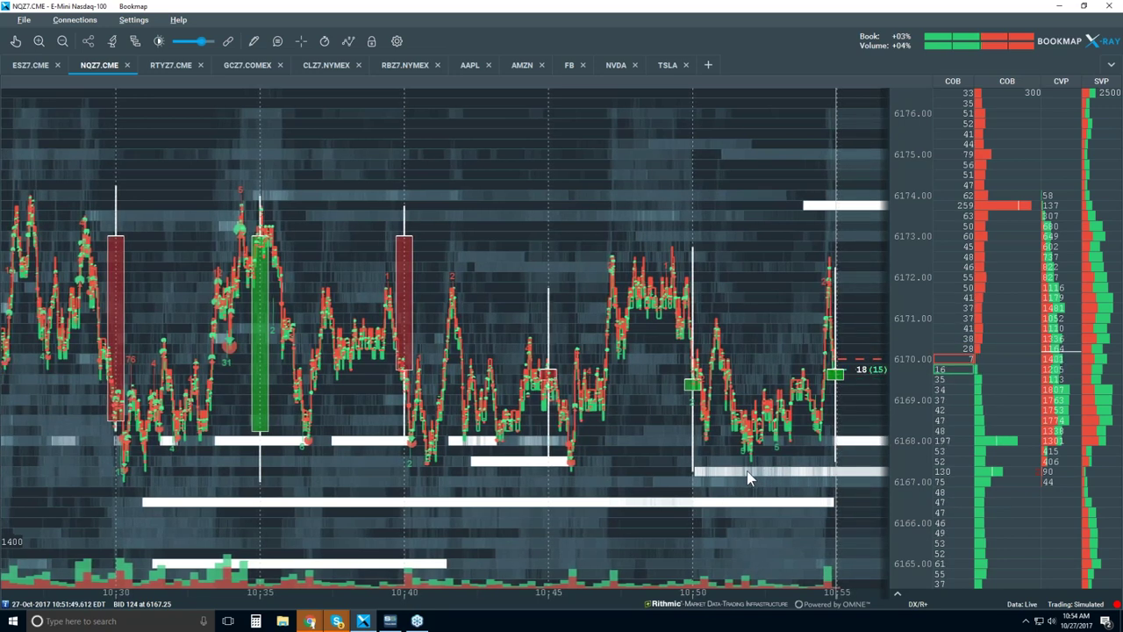
left_click(277, 42)
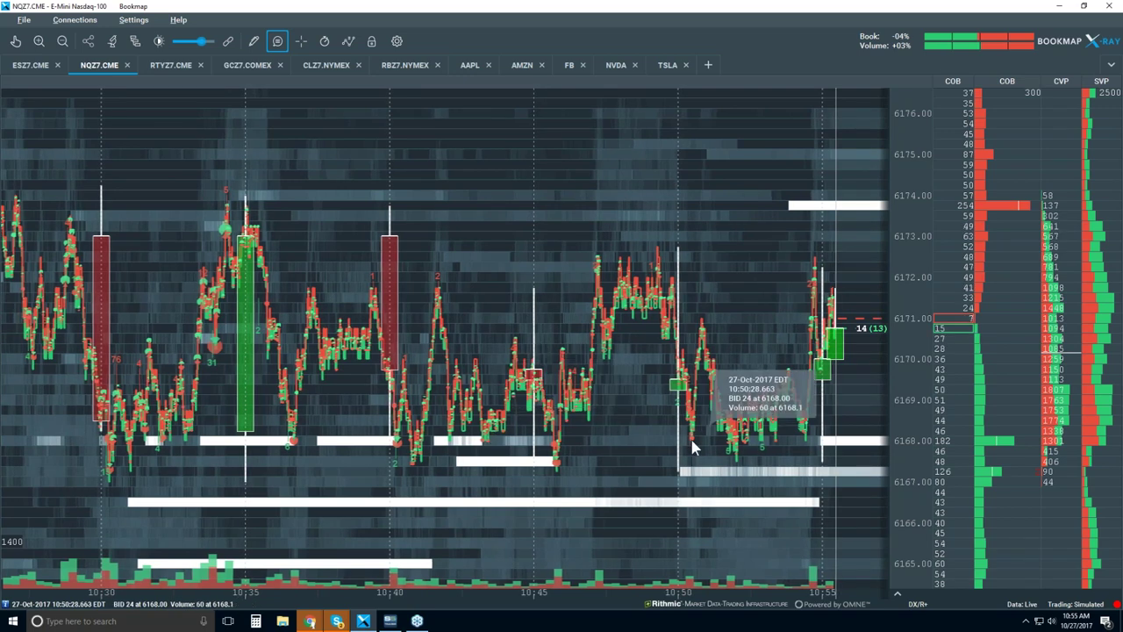
scroll(697, 433, "down", 5)
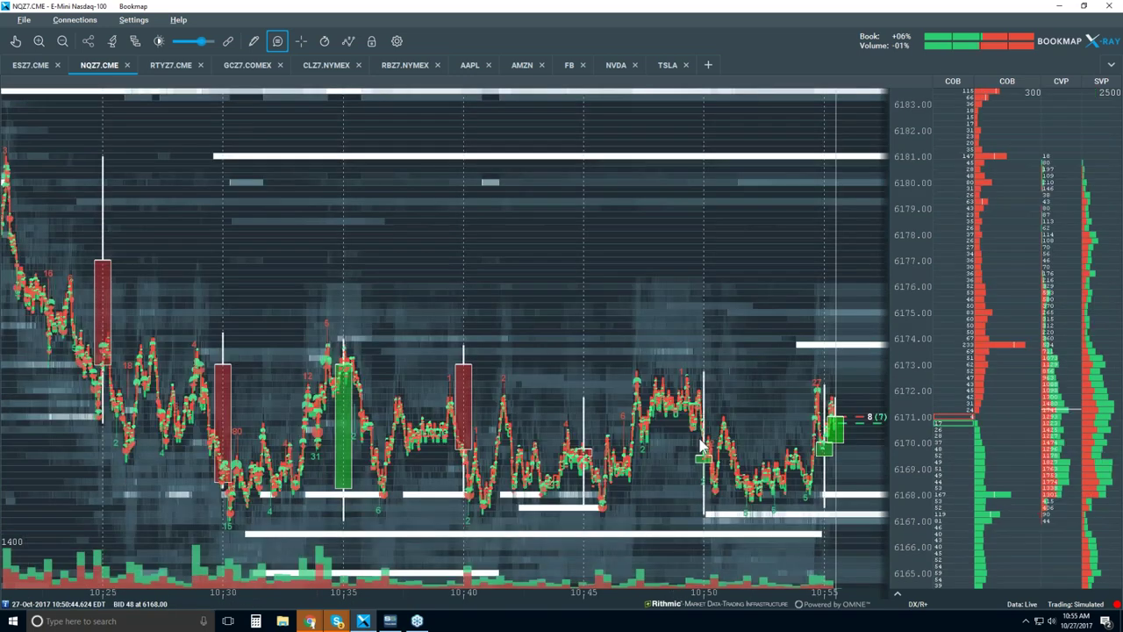
scroll(746, 250, "down", 3)
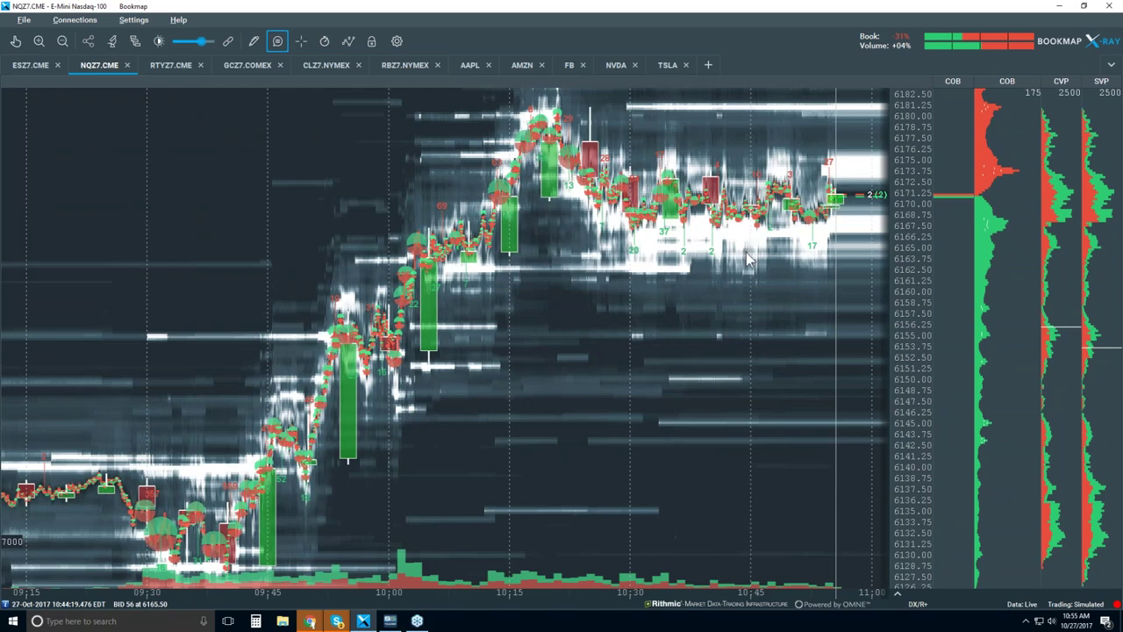
scroll(734, 303, "up", 2)
scroll(734, 306, "down", 2)
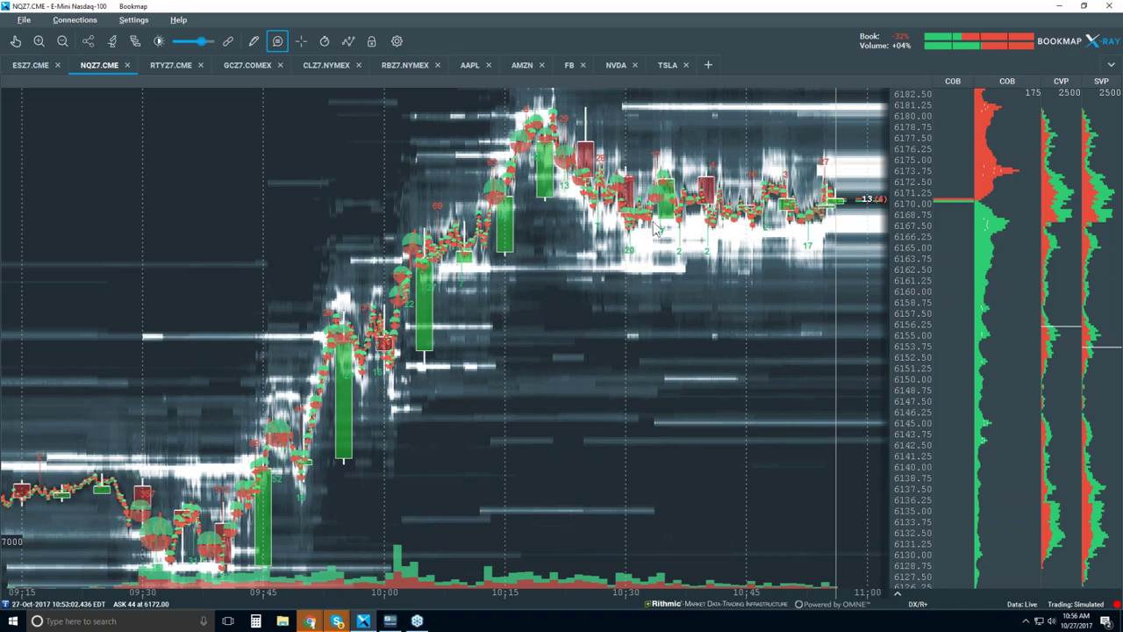
Examine how price reacts to the bright liquidity bands between 6165 and 6181 from about 10:20 to the live edge.
scroll(596, 230, "up", 1)
scroll(472, 165, "up", 5)
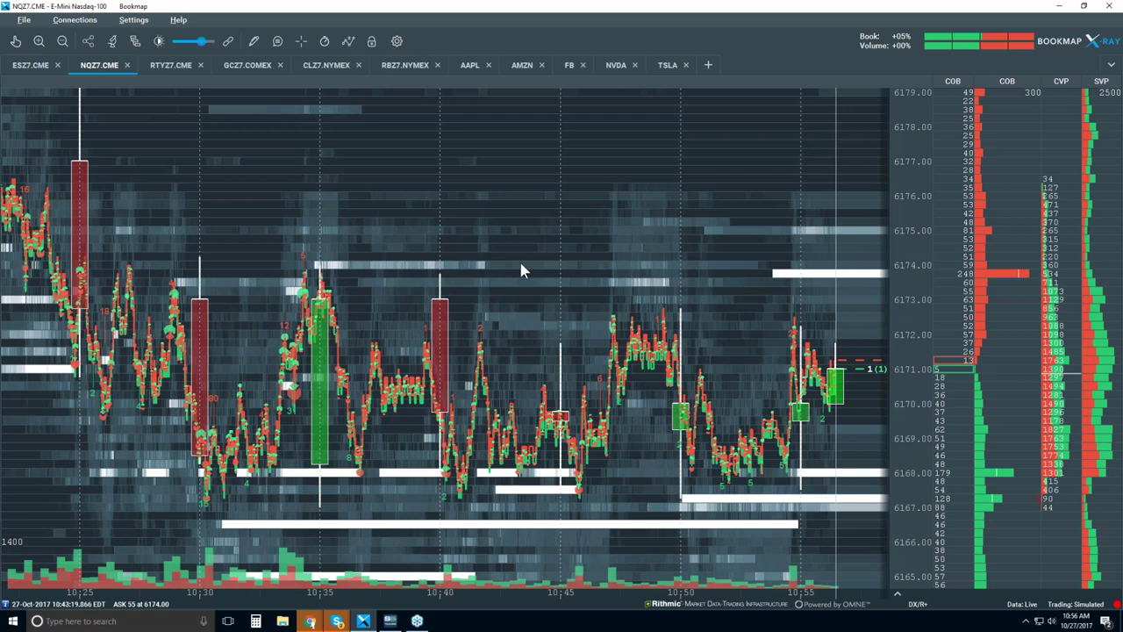
scroll(520, 263, "down", 2)
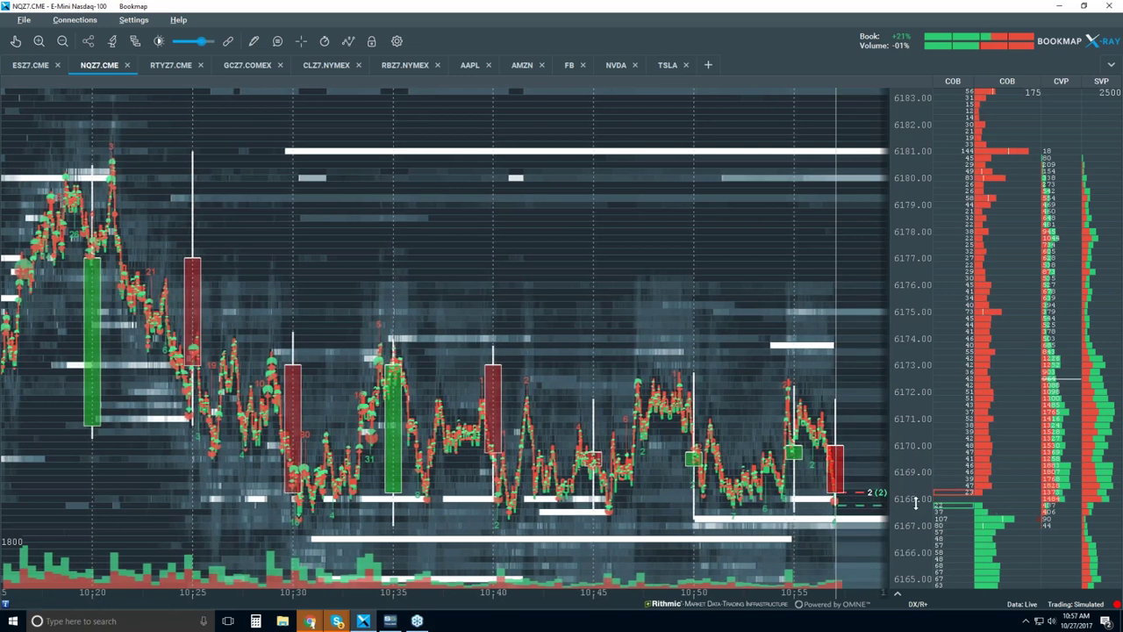
scroll(833, 457, "up", 4)
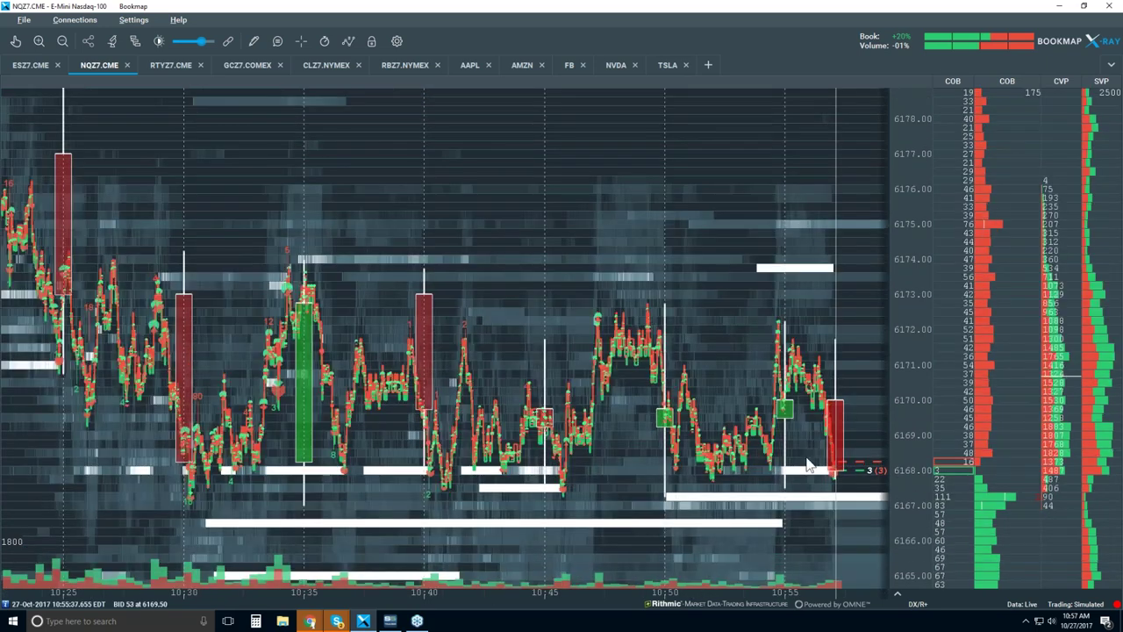